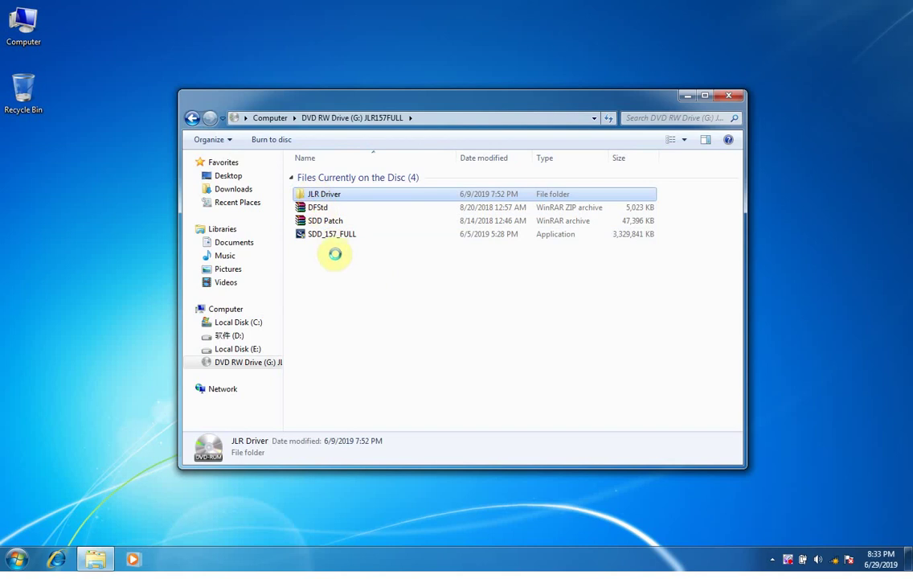
# Copy the JLR Driver folder and the SDD Patch archive from the DVD drive to the desktop
pyautogui.rightClick(314, 193)
pyautogui.click(340, 329)
pyautogui.rightClick(61, 146)
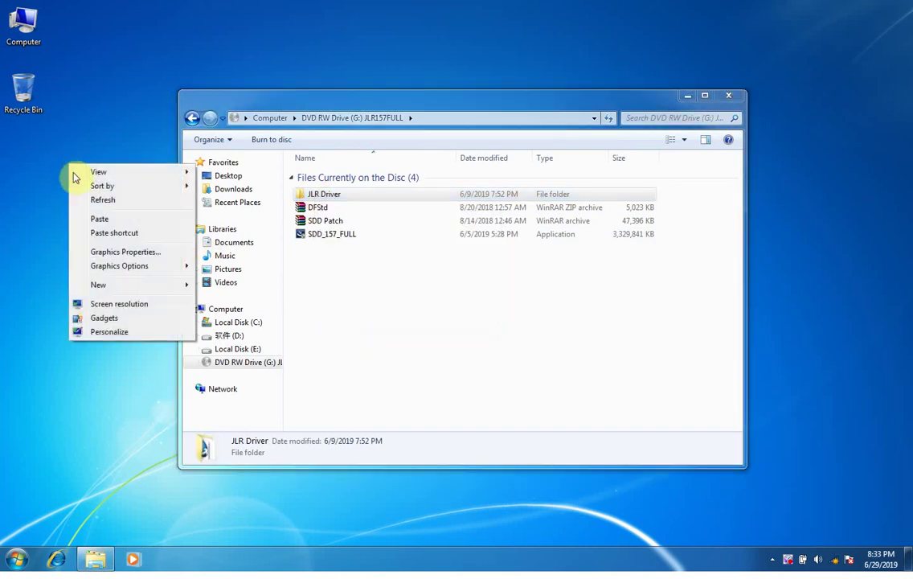
pyautogui.click(107, 219)
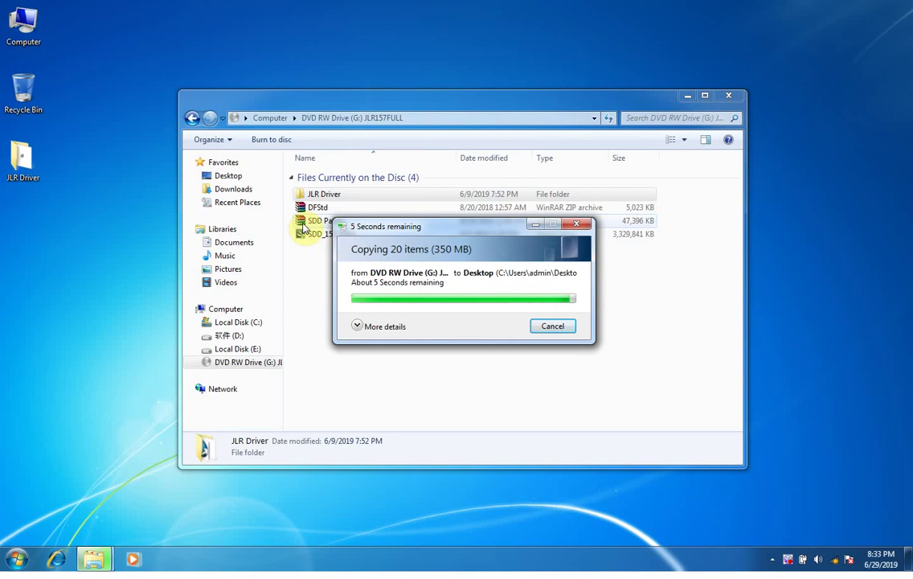
pyautogui.moveTo(315, 222); pyautogui.dragTo(29, 175)
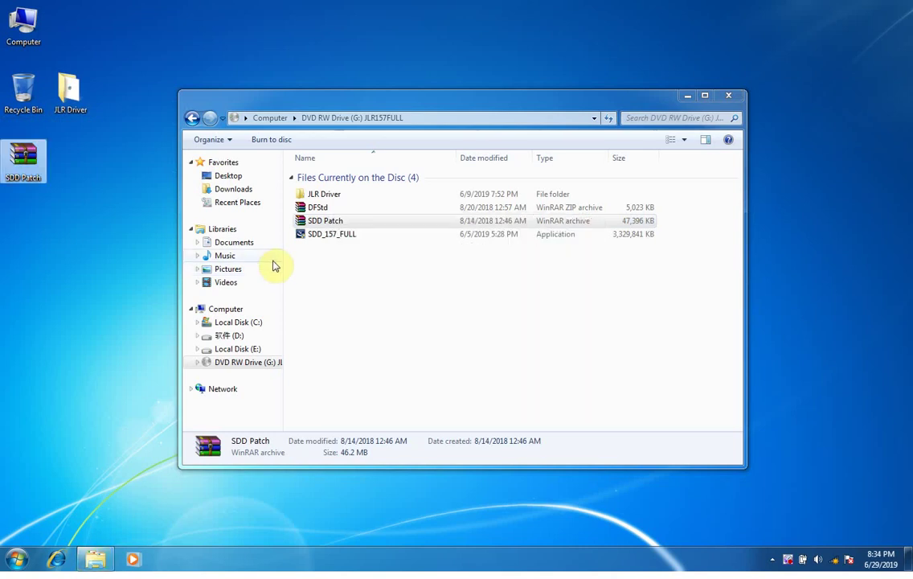
# Launch the SDD_157_FULL installer from the disc and choose English (United States) as the setup language
pyautogui.click(340, 271)
pyautogui.rightClick(332, 235)
pyautogui.click(362, 257)
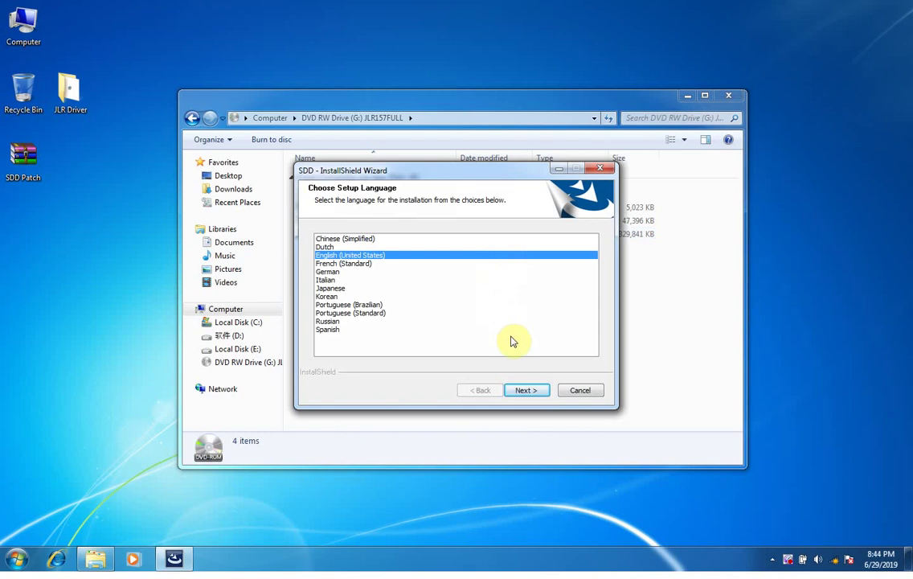
pyautogui.click(526, 390)
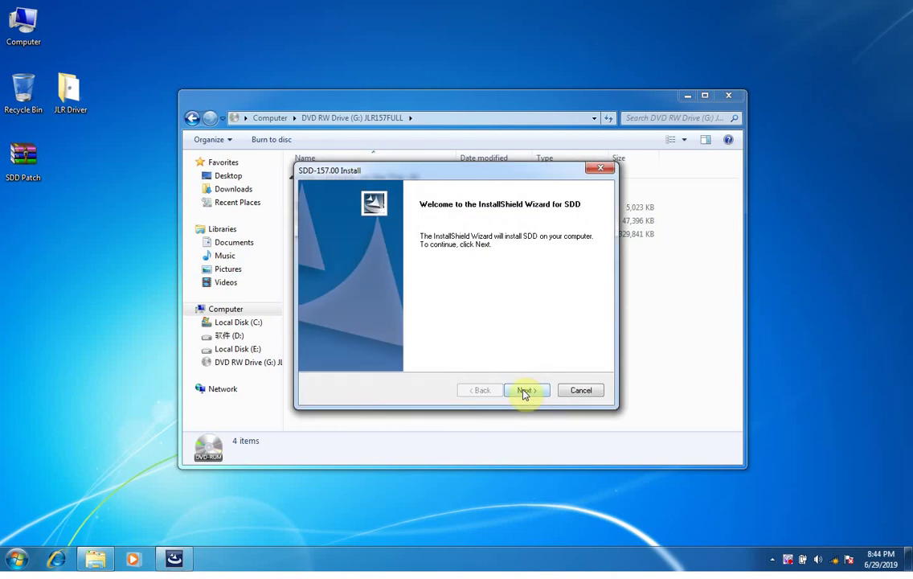
# Proceed past the SDD welcome page and accept the license agreements, including the Akamai NetSession one
pyautogui.click(524, 390)
pyautogui.click(396, 342)
pyautogui.click(523, 389)
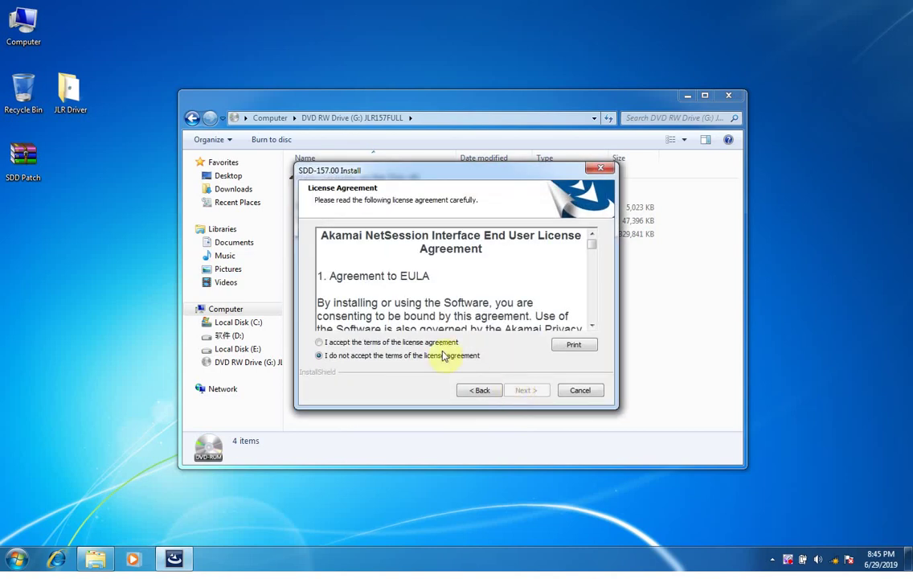
pyautogui.click(432, 342)
pyautogui.click(524, 389)
pyautogui.click(449, 357)
pyautogui.click(524, 390)
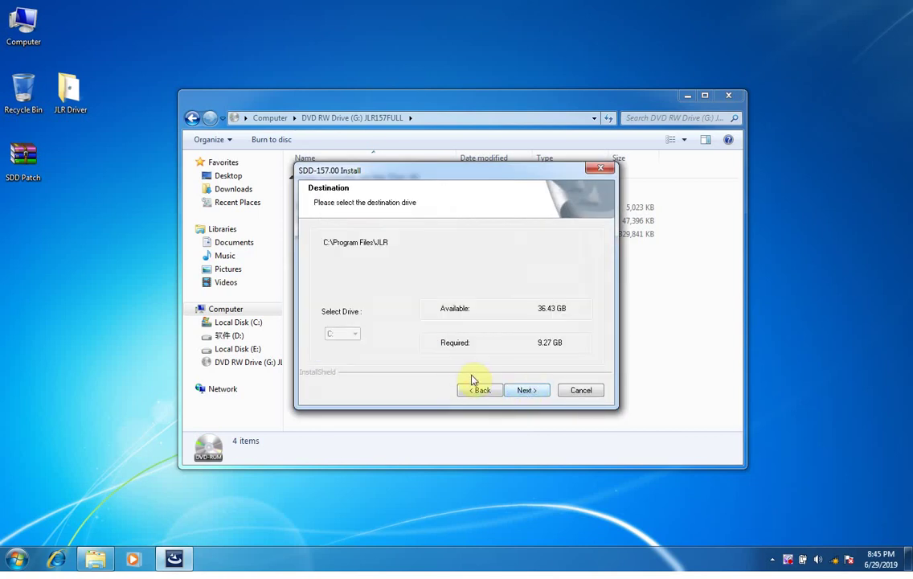
# Start installing SDD to C:\Program Files\JLR, dismissing the Adobe Reader warning, and close the disc's folder window
pyautogui.click(525, 391)
pyautogui.click(525, 392)
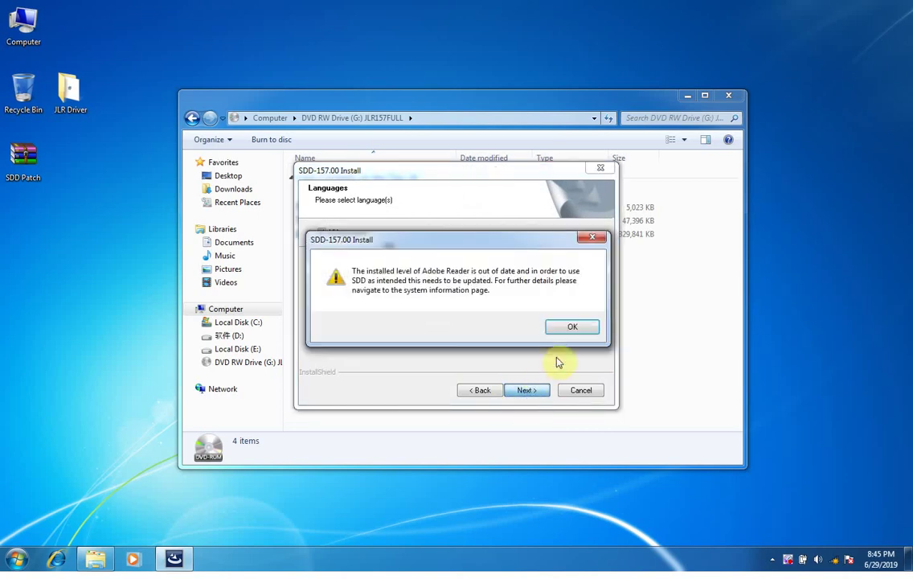
pyautogui.click(574, 328)
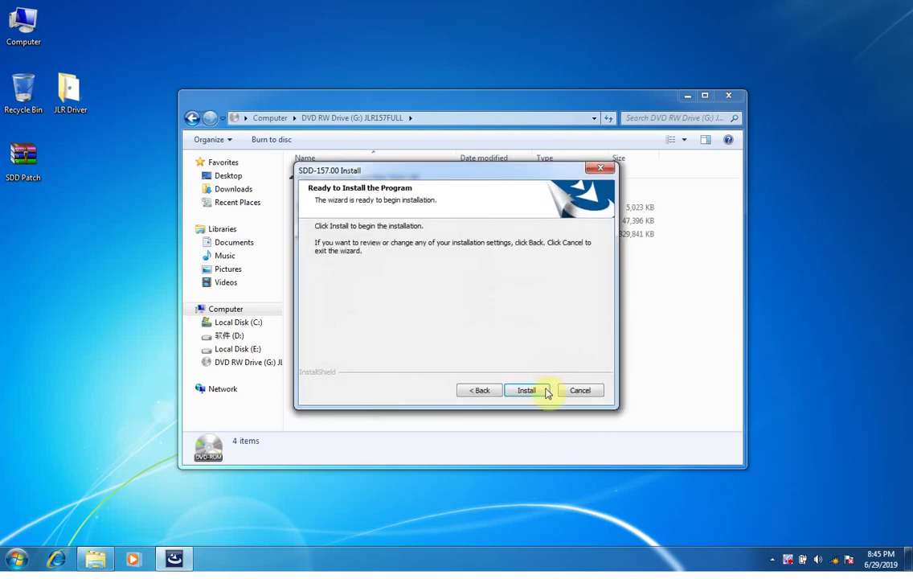
pyautogui.click(542, 392)
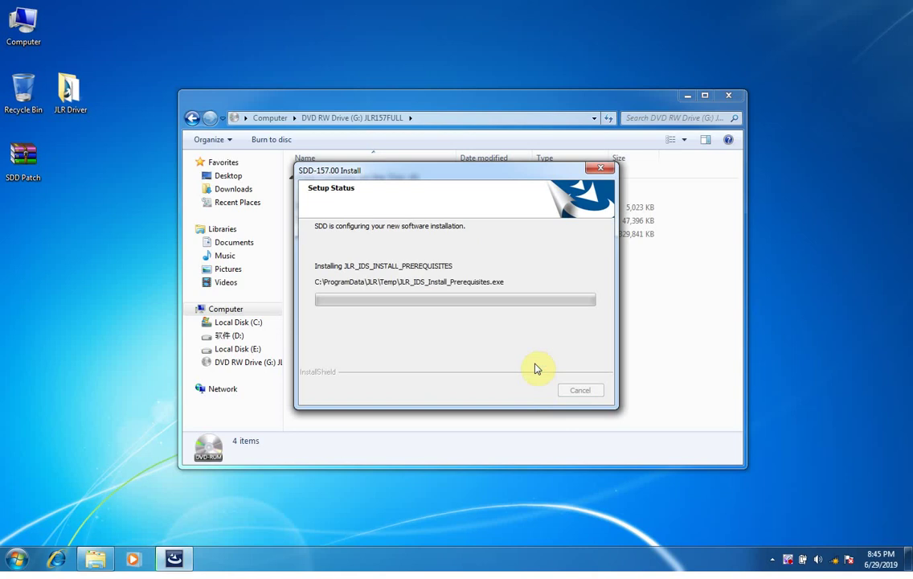
pyautogui.click(730, 96)
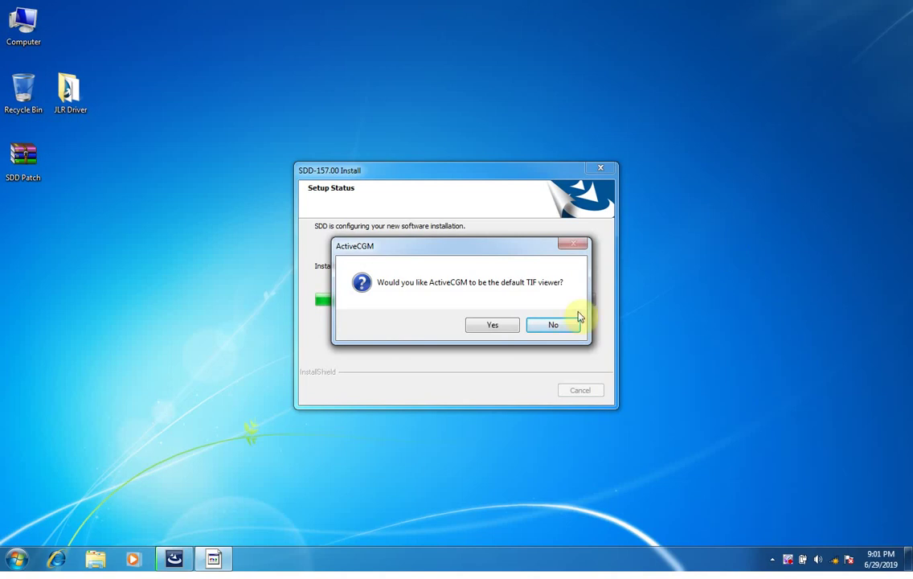
# Decline ActiveCGM as the default TIF viewer and complete the HV Safety installer
pyautogui.click(553, 326)
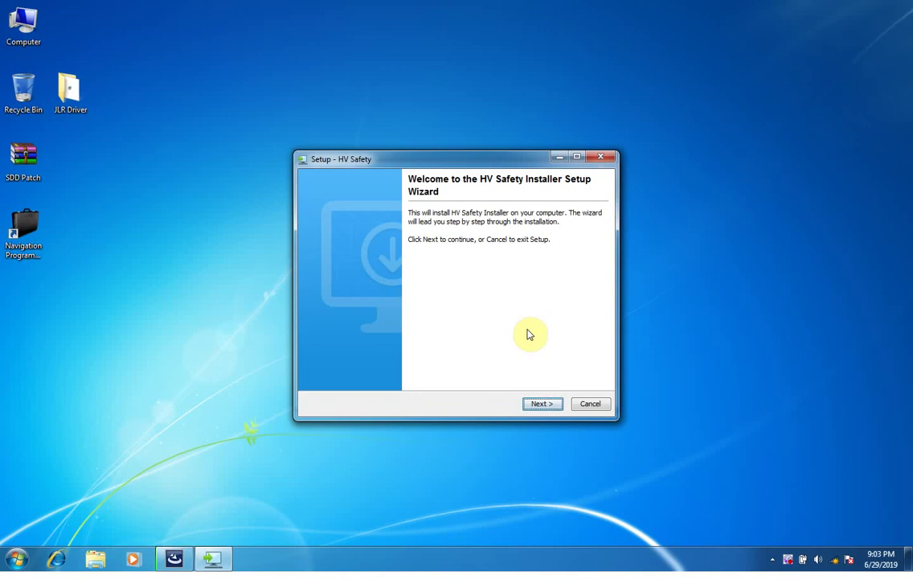
pyautogui.click(536, 403)
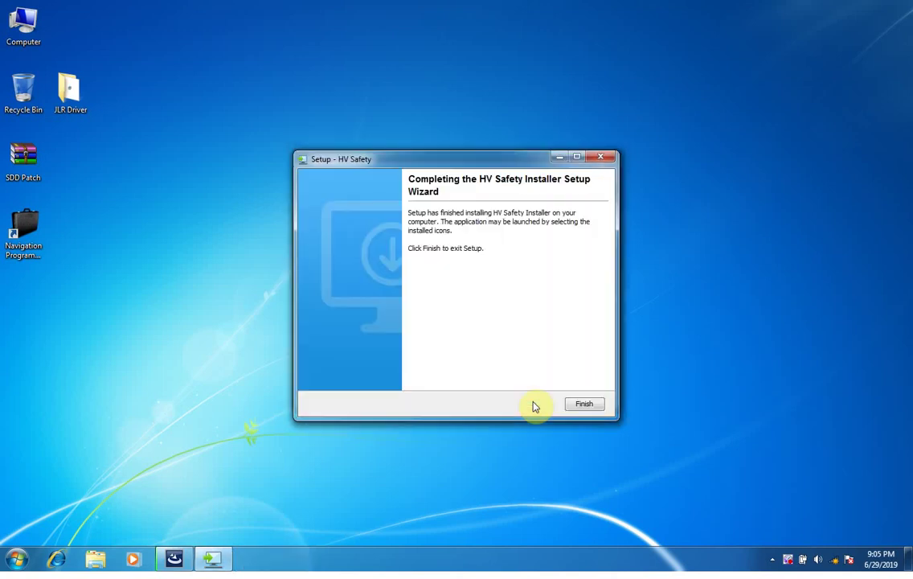
pyautogui.click(584, 404)
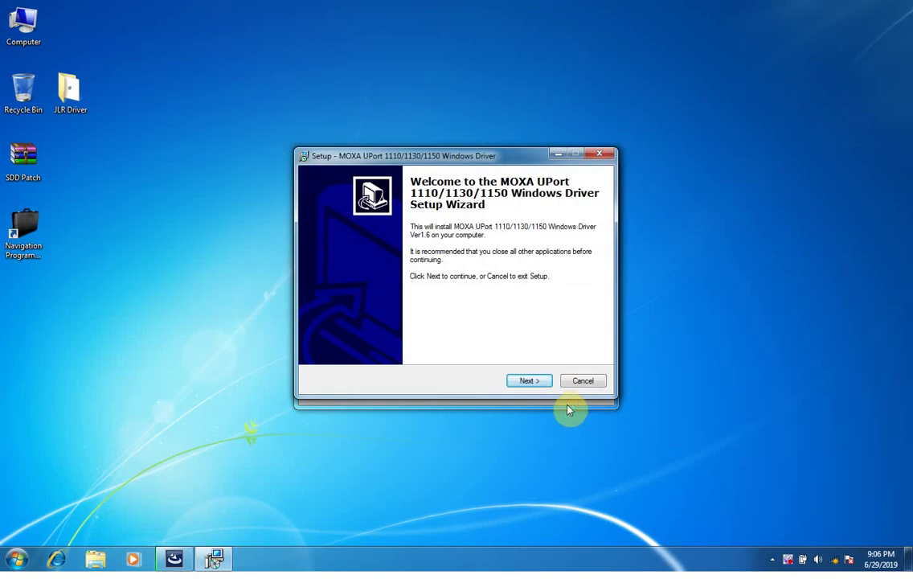
# Install the MOXA UPort 1110/1130/1150 Windows driver with default settings, and finish the SDD setup with a computer restart
pyautogui.click(531, 382)
pyautogui.click(529, 382)
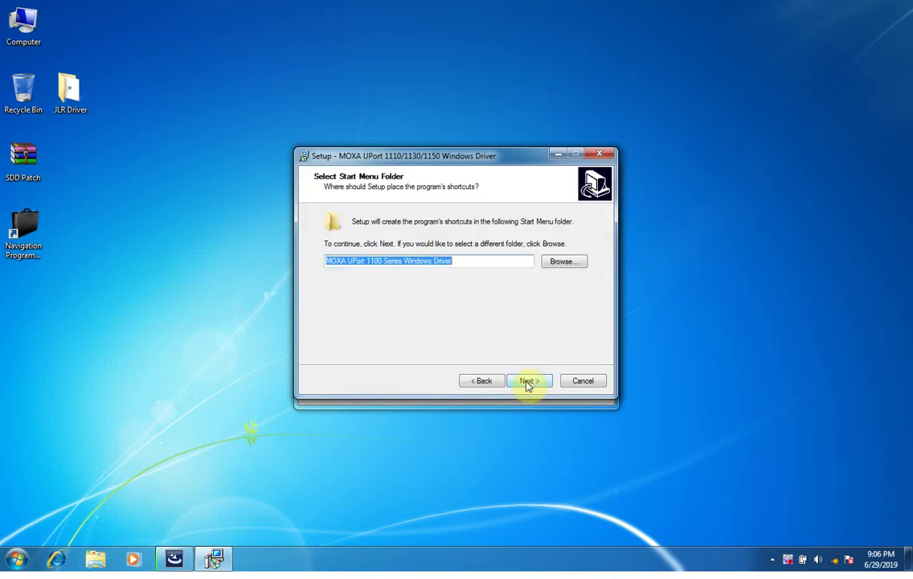
pyautogui.click(528, 383)
pyautogui.click(527, 383)
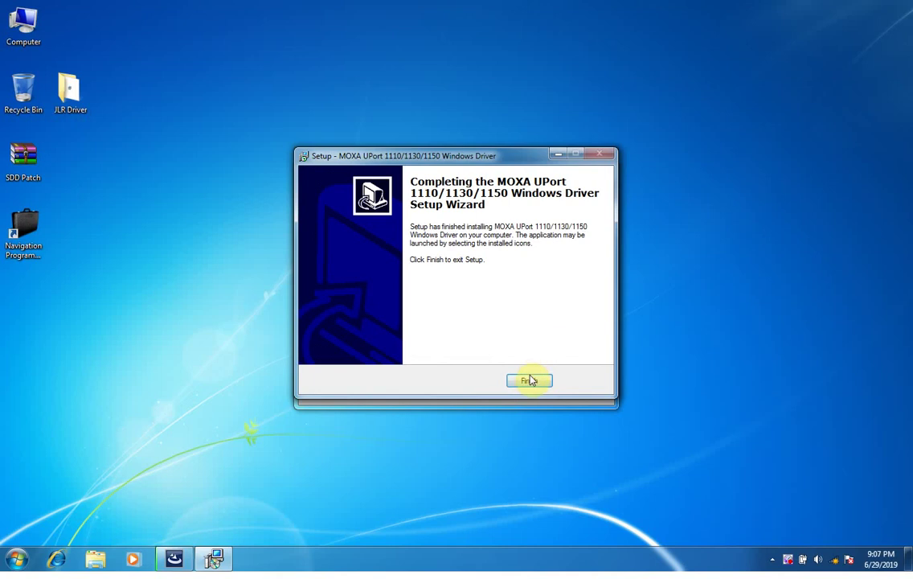
pyautogui.click(530, 380)
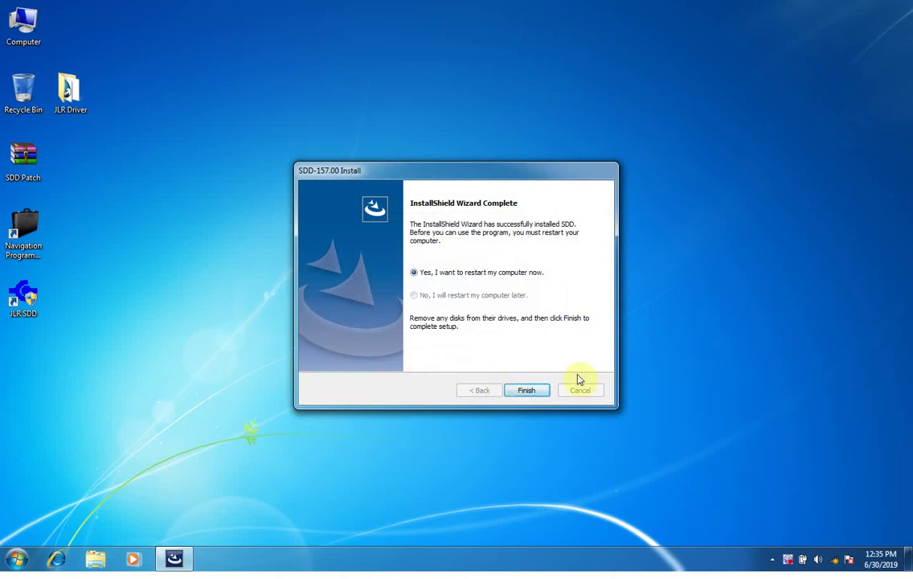
pyautogui.click(524, 391)
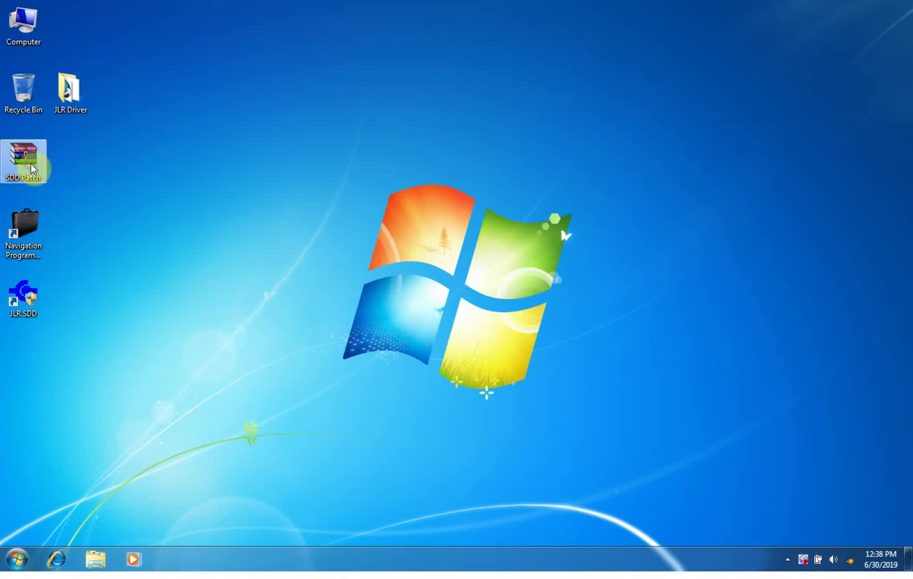
# Extract the SDD folder from the SDD Patch archive to the desktop and close the archive
pyautogui.rightClick(31, 169)
pyautogui.click(72, 171)
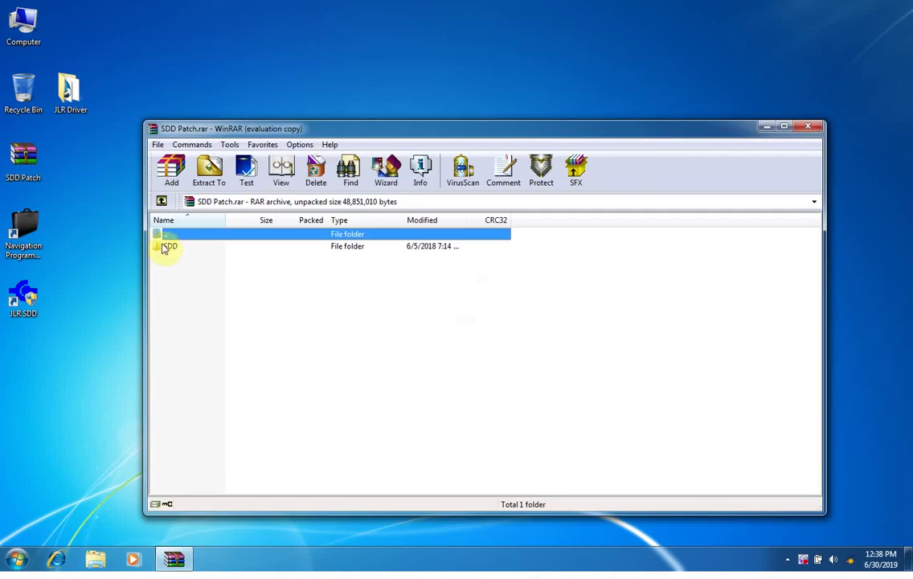
pyautogui.click(165, 246)
pyautogui.moveTo(164, 248); pyautogui.dragTo(91, 336)
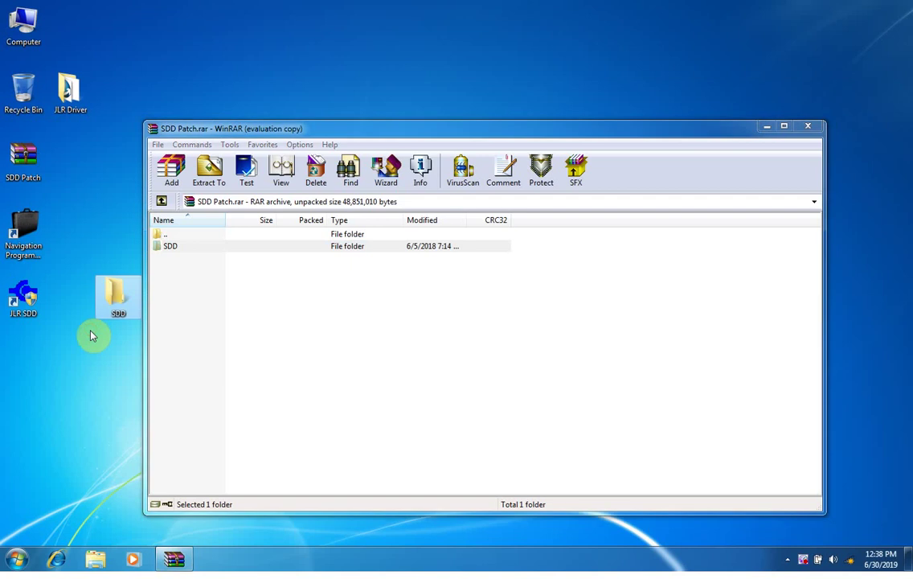
pyautogui.click(805, 129)
# Run the SDD application from the extracted SDD folder as administrator and acknowledge its message
pyautogui.rightClick(127, 287)
pyautogui.click(160, 294)
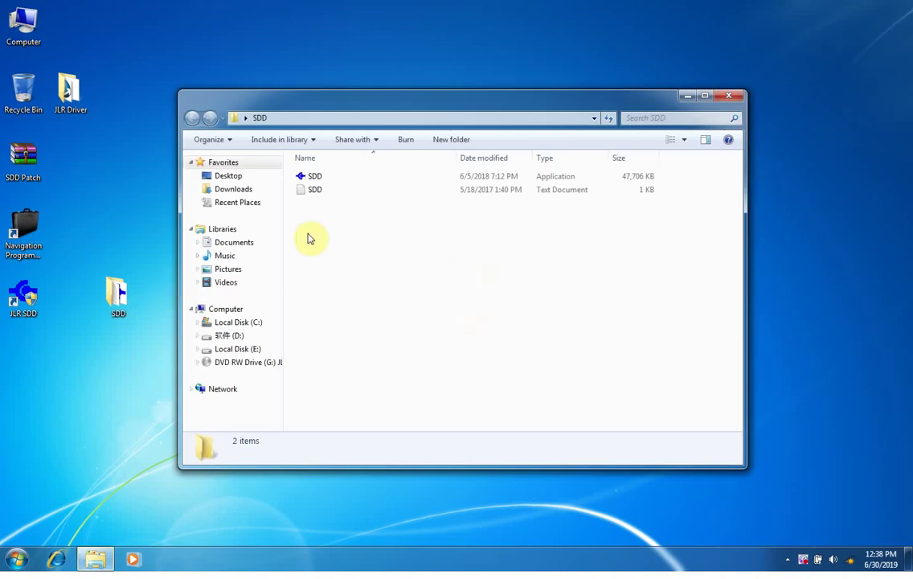
pyautogui.click(314, 177)
pyautogui.rightClick(314, 177)
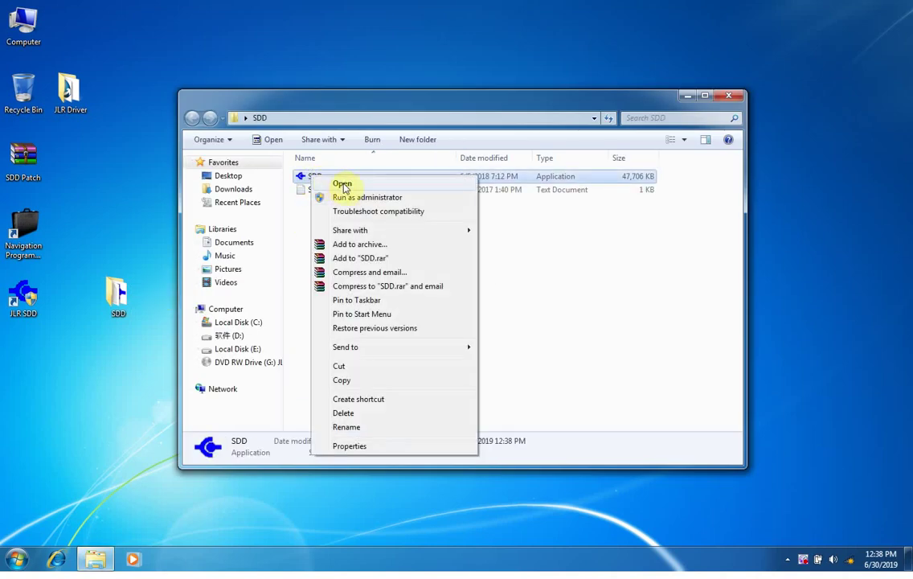
pyautogui.click(343, 198)
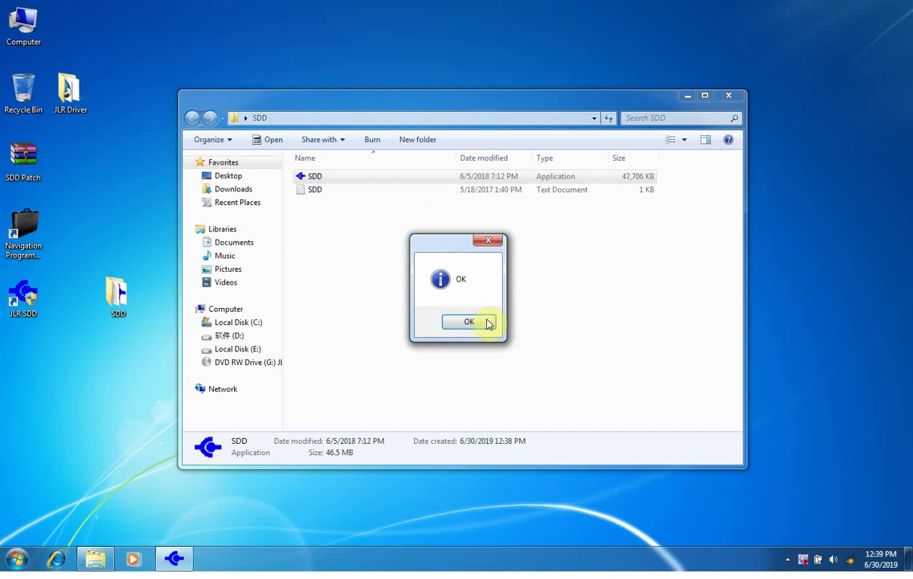
pyautogui.click(483, 321)
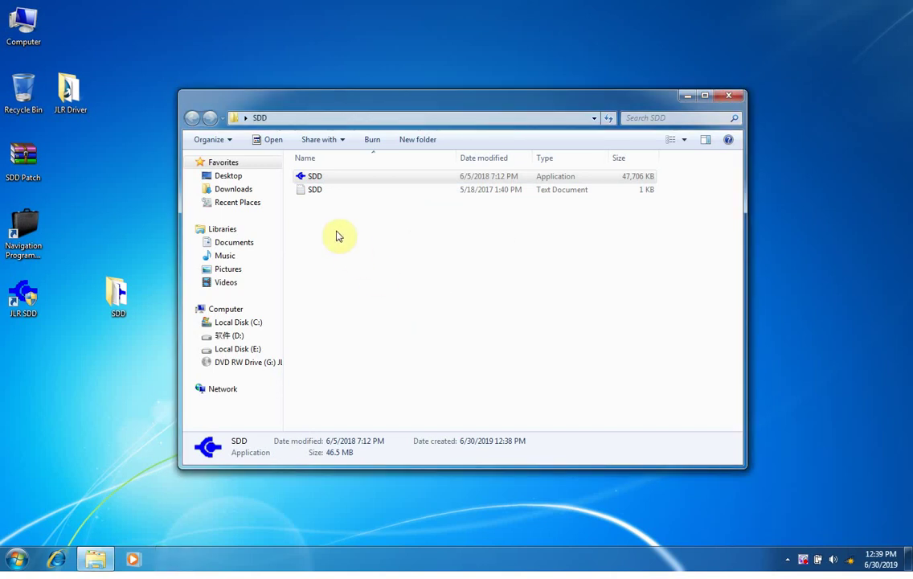
# Open the SDD text document containing the login details and launch JLR SDD from the desktop as administrator
pyautogui.rightClick(305, 195)
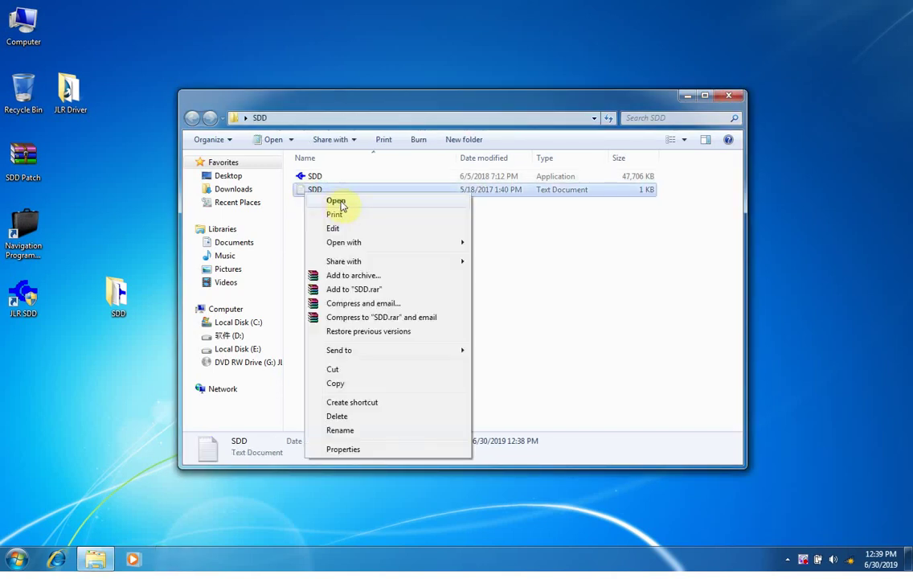
pyautogui.click(338, 203)
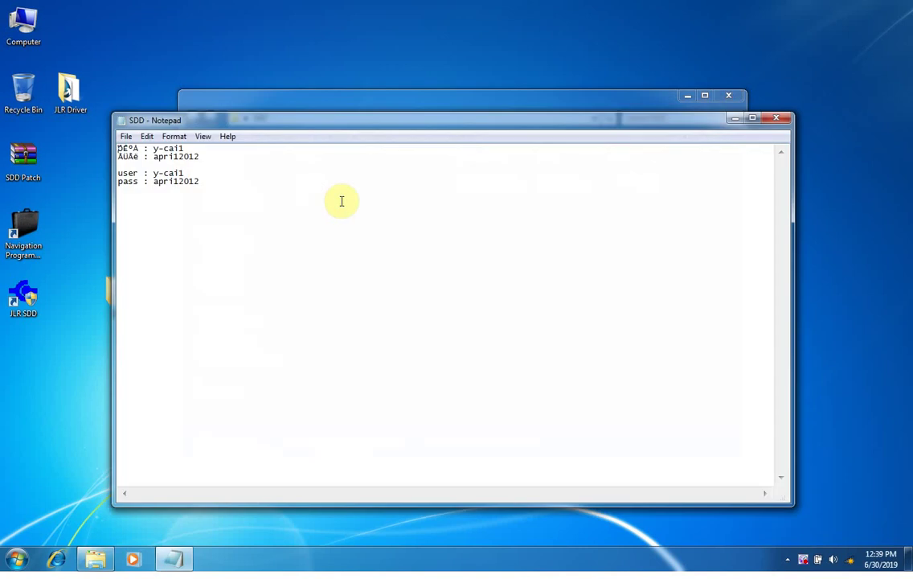
pyautogui.click(34, 298)
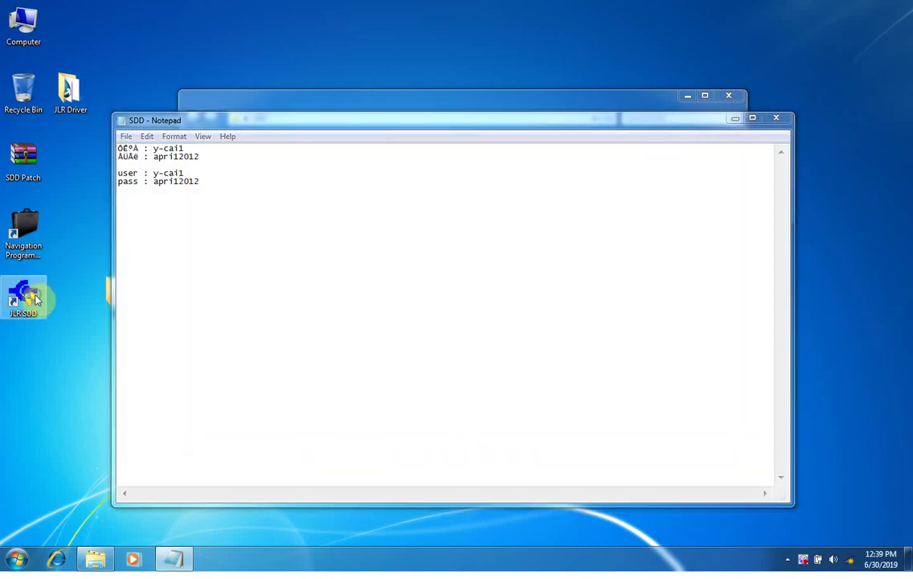
pyautogui.rightClick(35, 299)
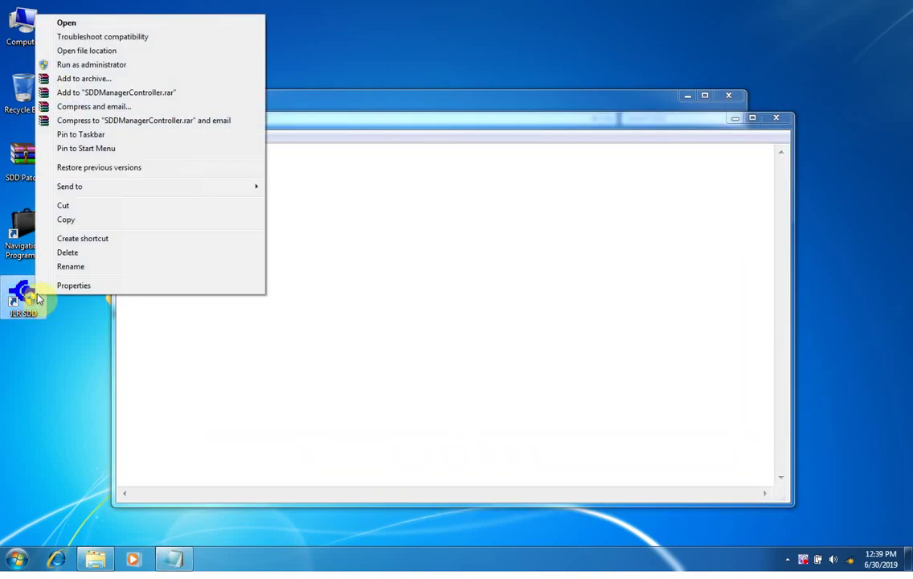
pyautogui.click(115, 66)
pyautogui.click(491, 296)
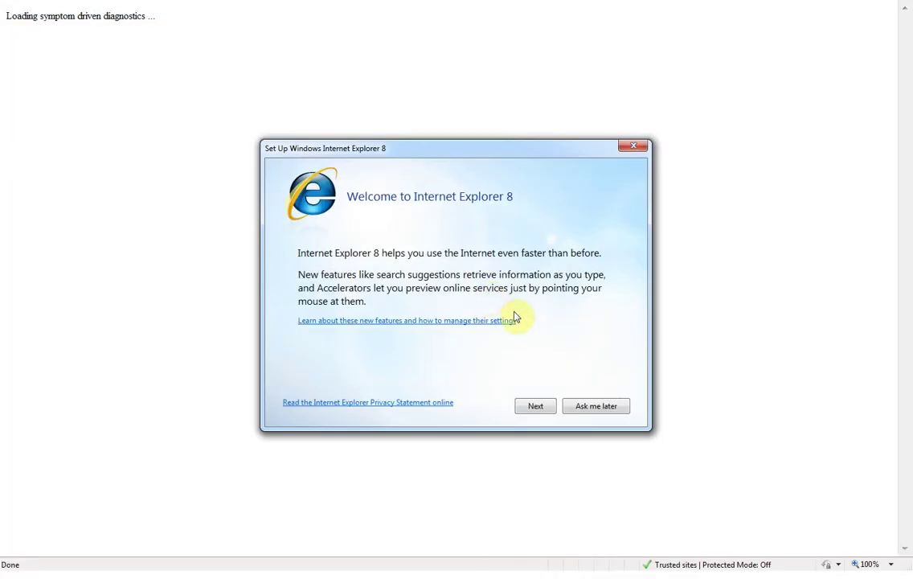
# Postpone the Internet Explorer 8 setup, close the extra browser window, and continue without a network connection to user authentication
pyautogui.click(593, 405)
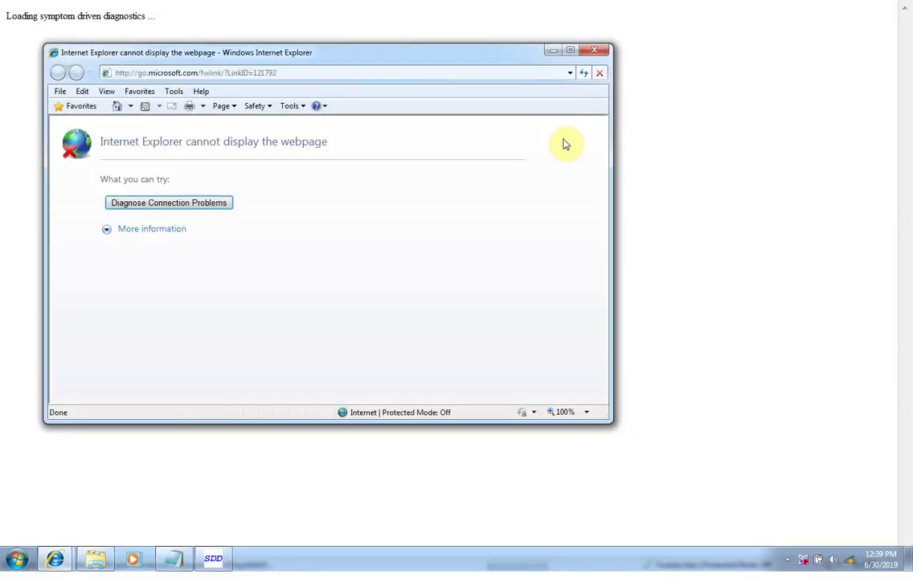
pyautogui.click(595, 51)
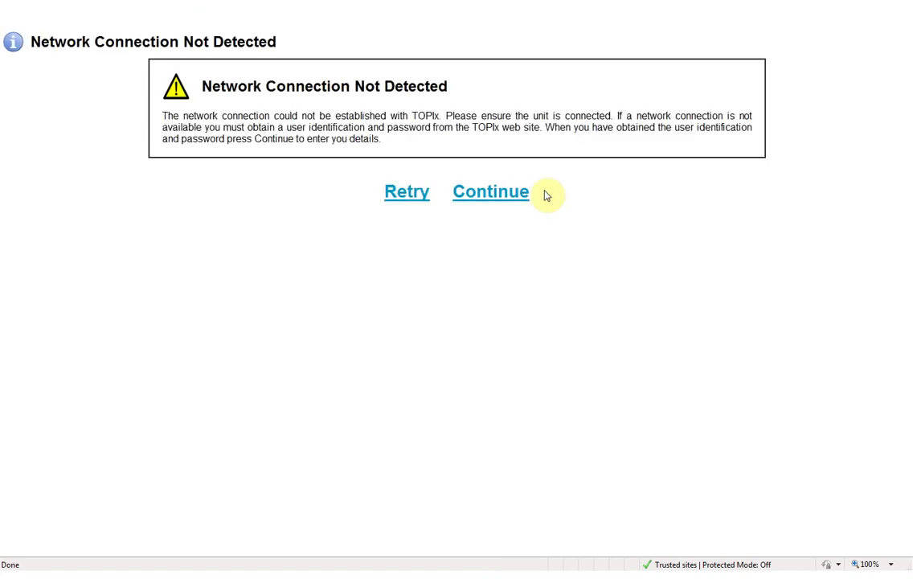
pyautogui.click(500, 187)
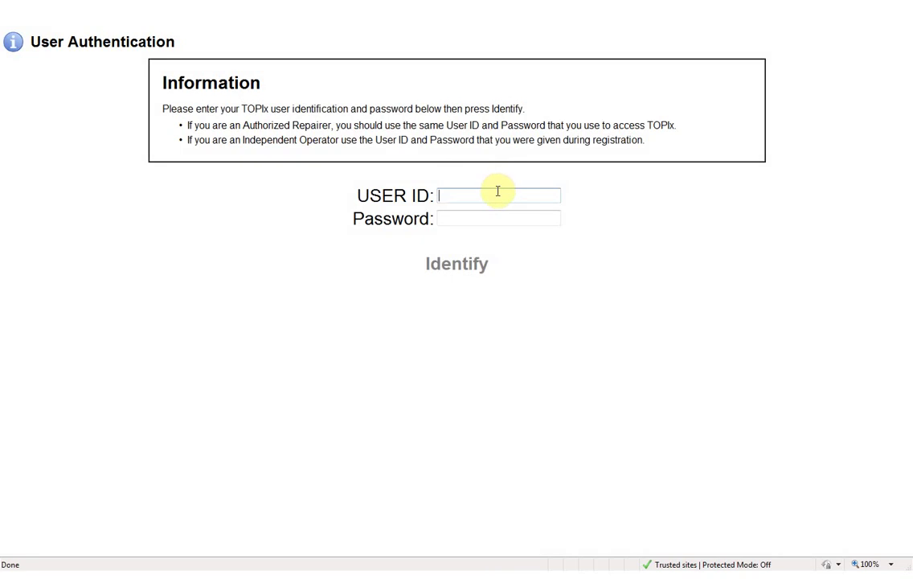
# Copy the user ID from the SDD text document and paste it into the User Authentication page's USER ID field
pyautogui.press('super')
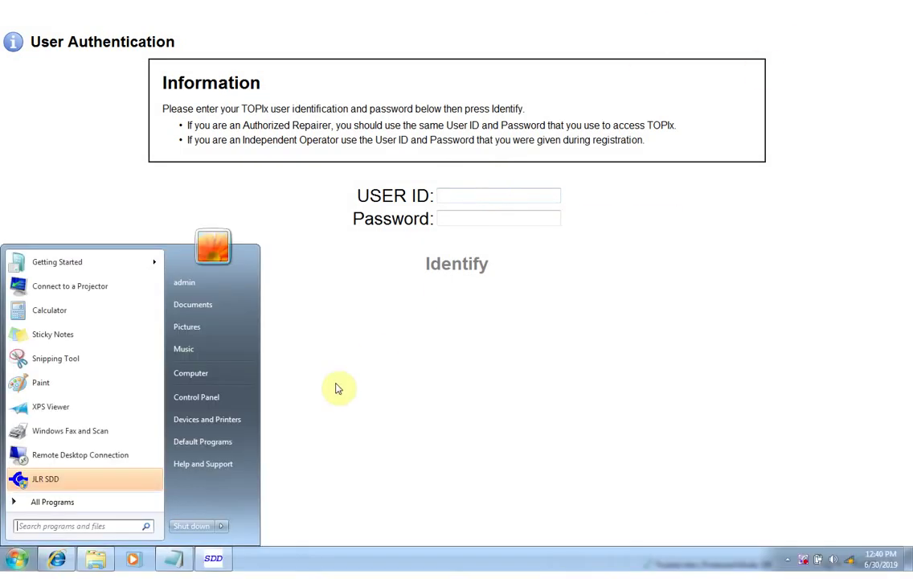
pyautogui.click(175, 558)
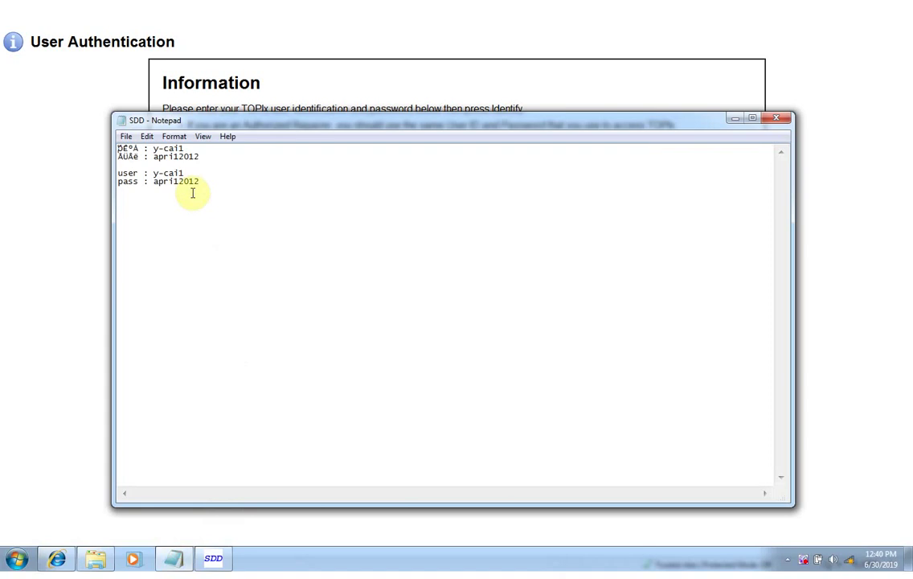
pyautogui.moveTo(189, 148); pyautogui.dragTo(157, 150)
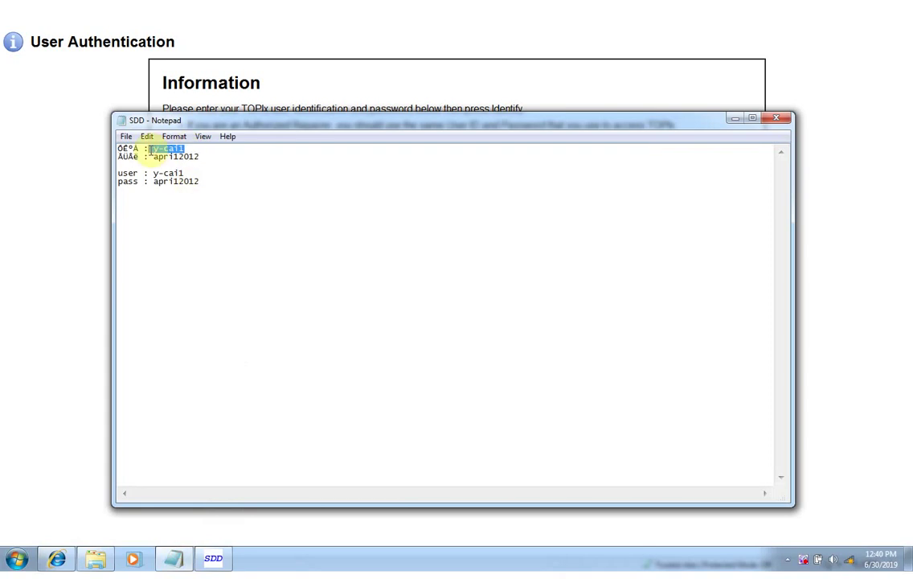
pyautogui.rightClick(158, 148)
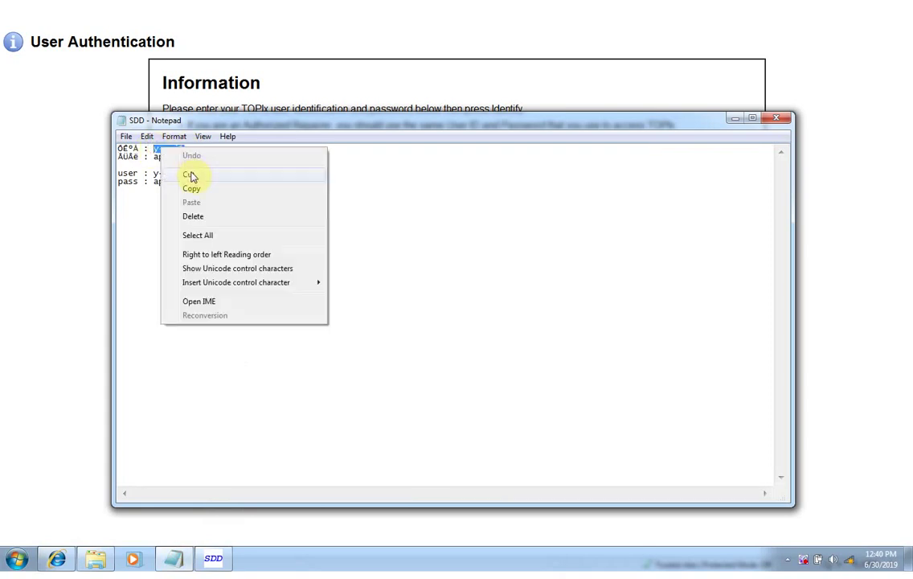
pyautogui.click(194, 189)
pyautogui.click(54, 200)
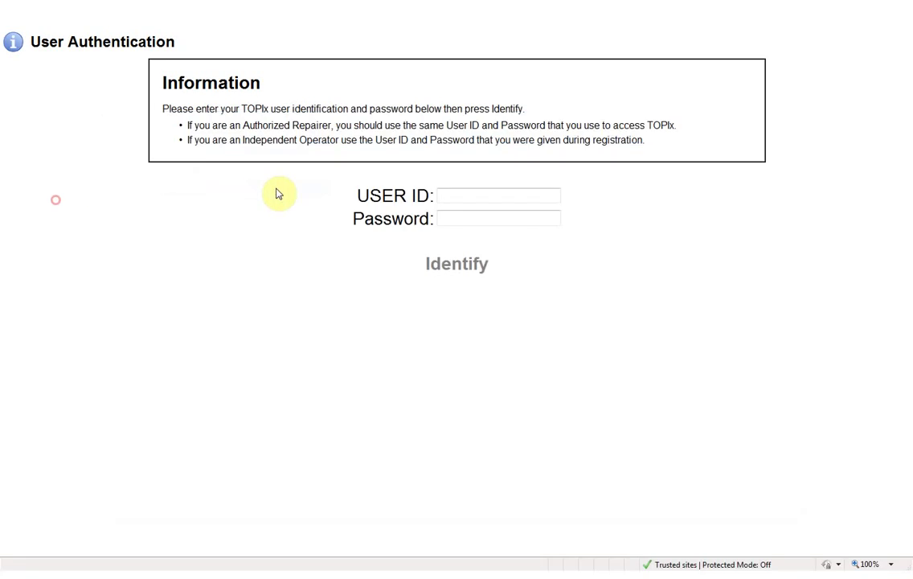
pyautogui.rightClick(440, 193)
pyautogui.click(471, 250)
# Copy the password from the SDD text document into the Password field, identify the user, and continue to begin the session
pyautogui.press('super')
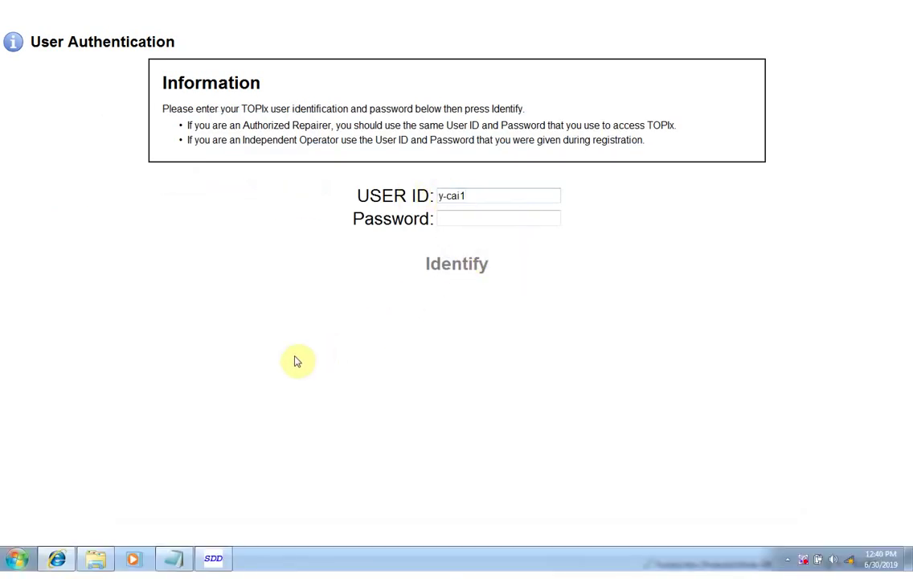
pyautogui.click(173, 560)
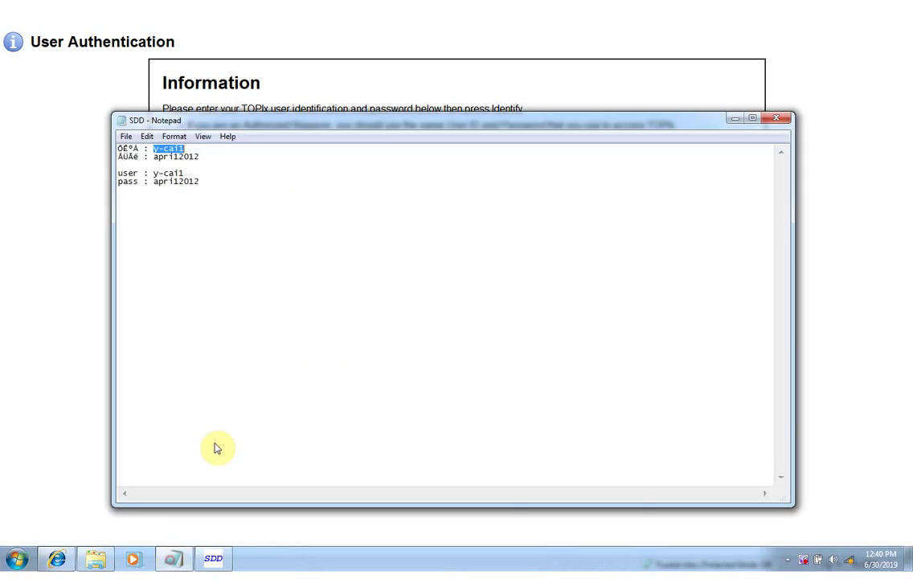
pyautogui.moveTo(201, 157); pyautogui.dragTo(153, 158)
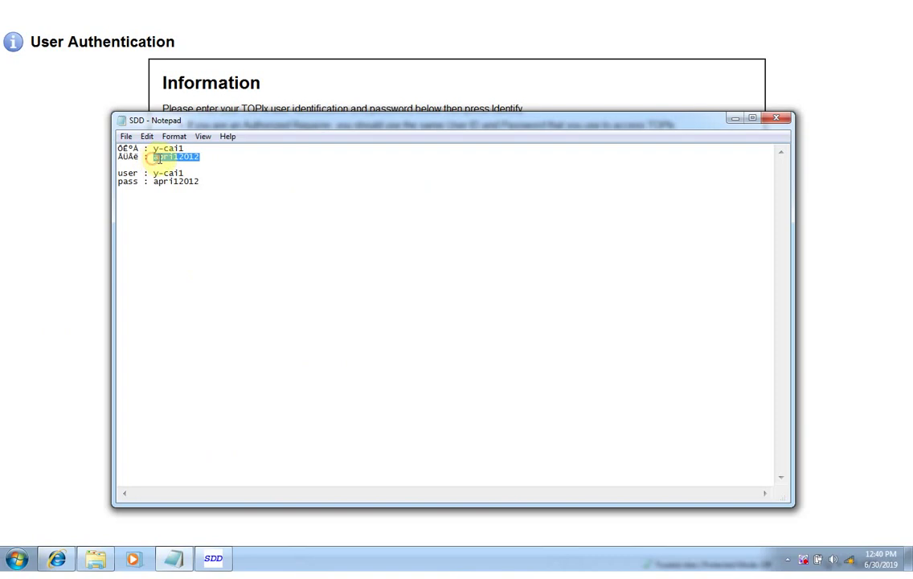
pyautogui.rightClick(159, 157)
pyautogui.click(211, 198)
pyautogui.click(82, 207)
pyautogui.rightClick(439, 219)
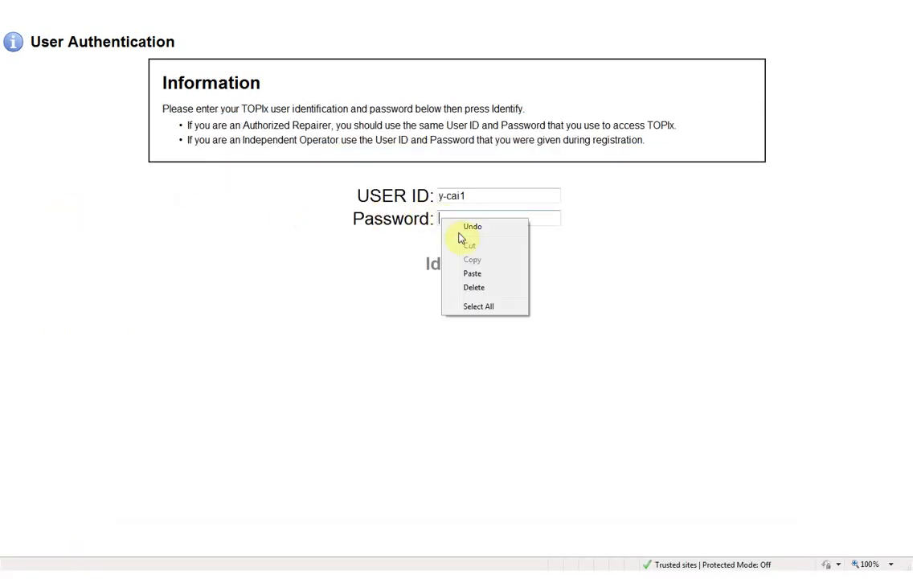
pyautogui.click(472, 274)
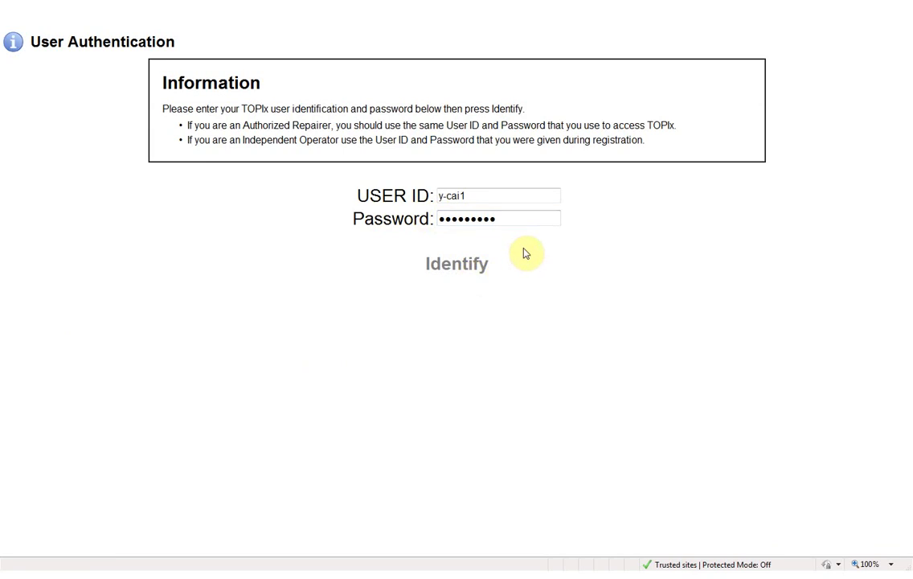
pyautogui.click(456, 263)
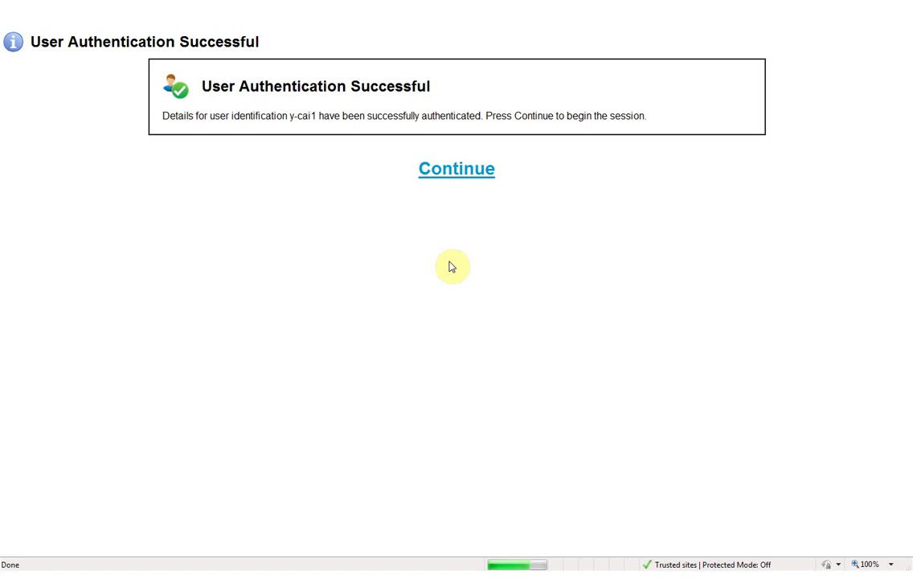
pyautogui.click(459, 171)
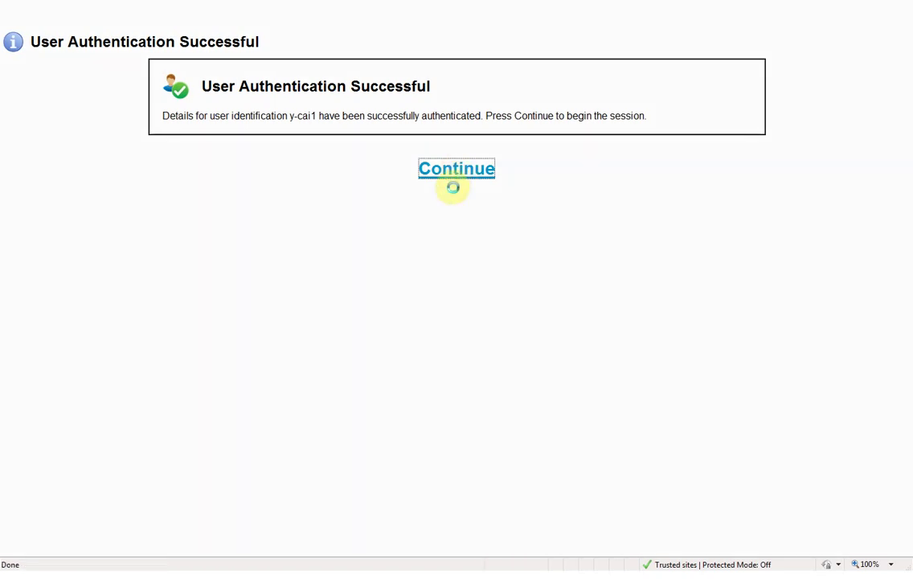
# Select Chile as country, Osorno as town and Osorno as dealer name, and continue past the dealer information and safety warnings
pyautogui.click(374, 74)
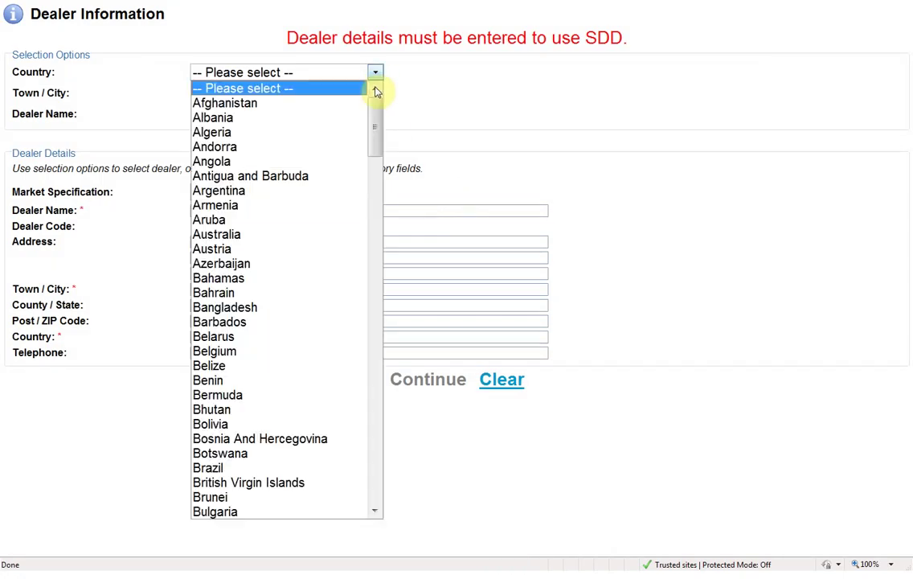
pyautogui.scroll(-1, 319, 330)
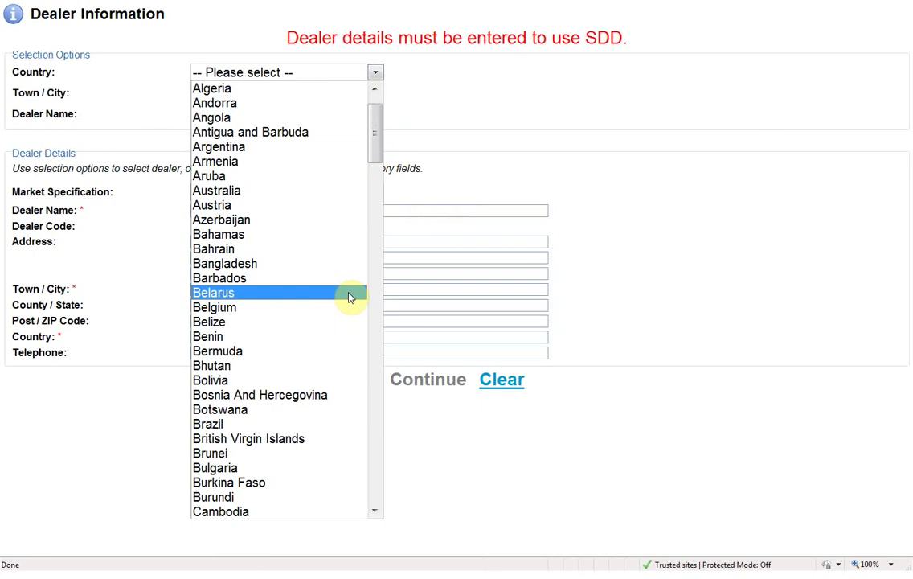
pyautogui.scroll(-1, 351, 298)
pyautogui.scroll(-2, 351, 296)
pyautogui.scroll(-3, 351, 291)
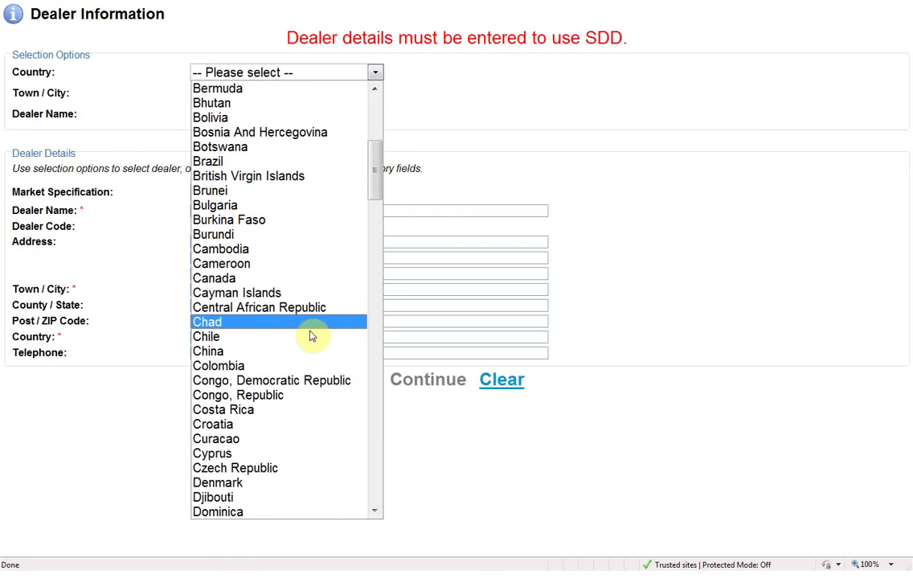
pyautogui.click(298, 336)
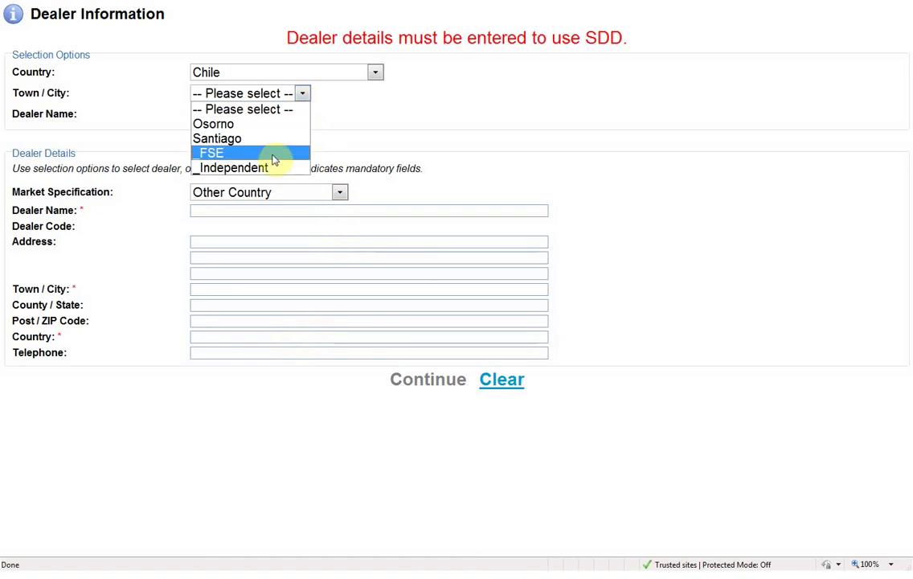
pyautogui.click(278, 126)
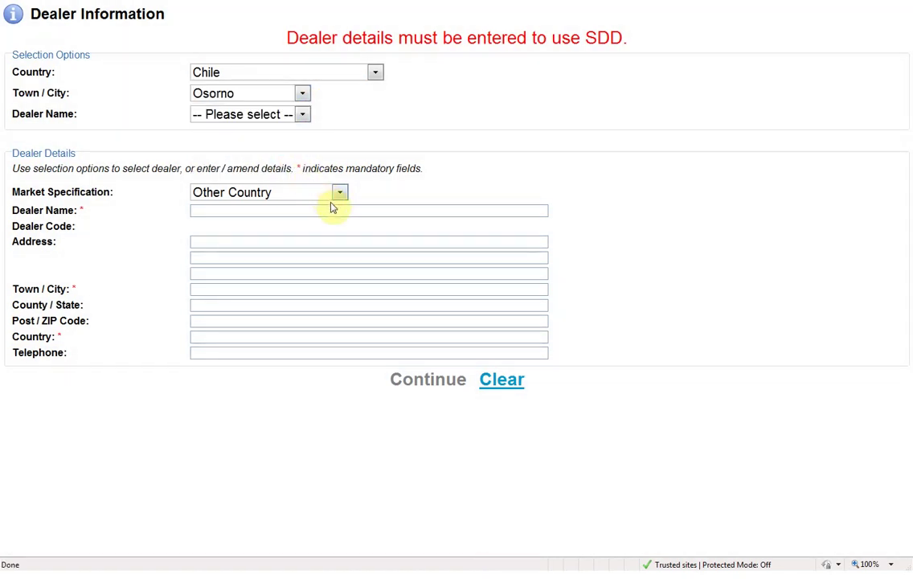
pyautogui.click(302, 115)
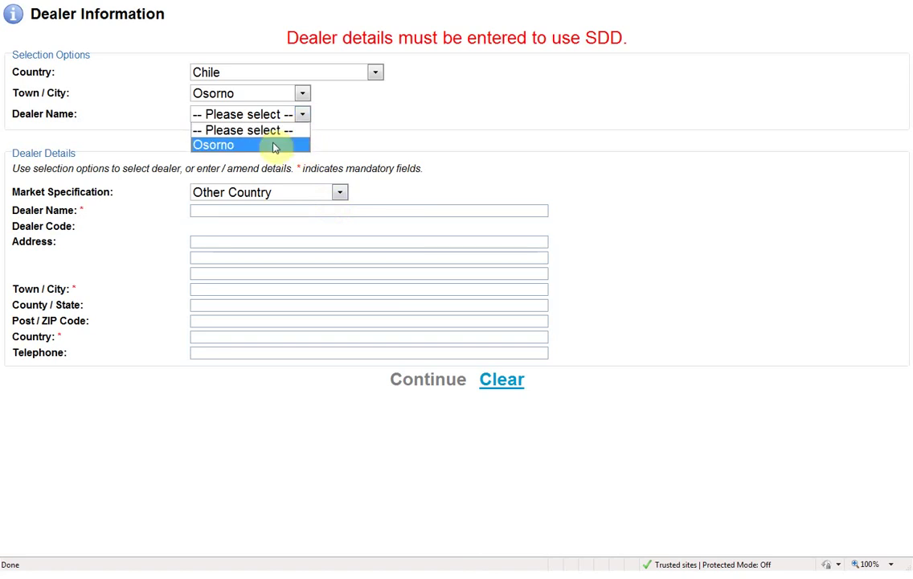
pyautogui.click(273, 146)
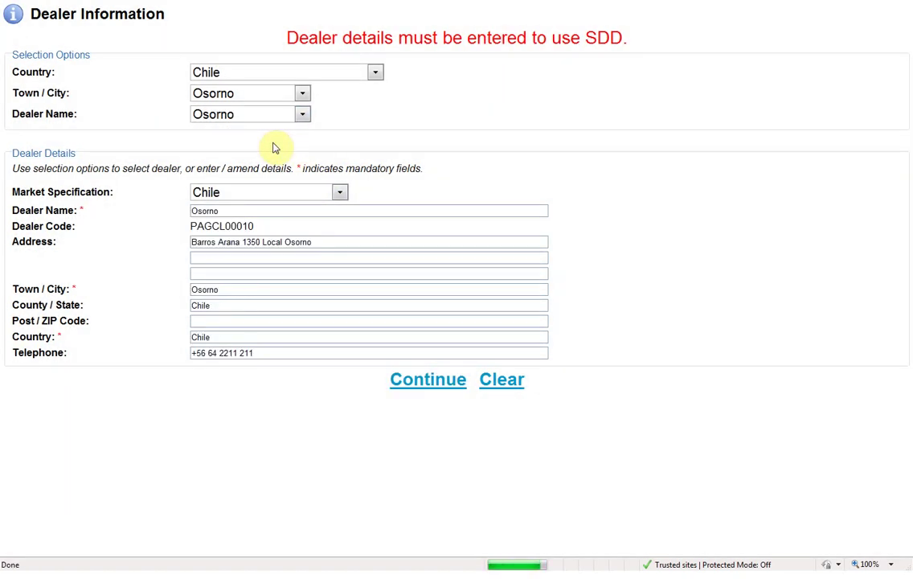
pyautogui.click(408, 372)
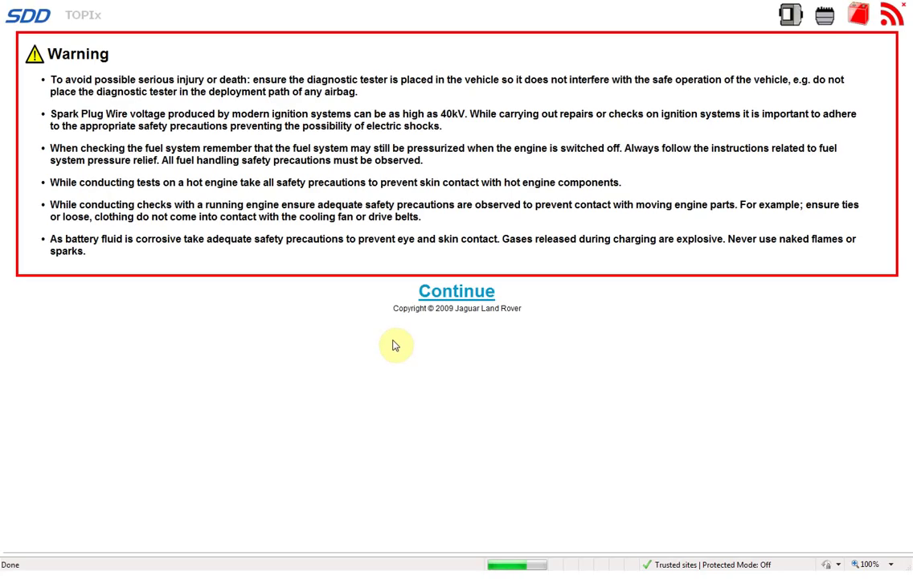
pyautogui.click(440, 297)
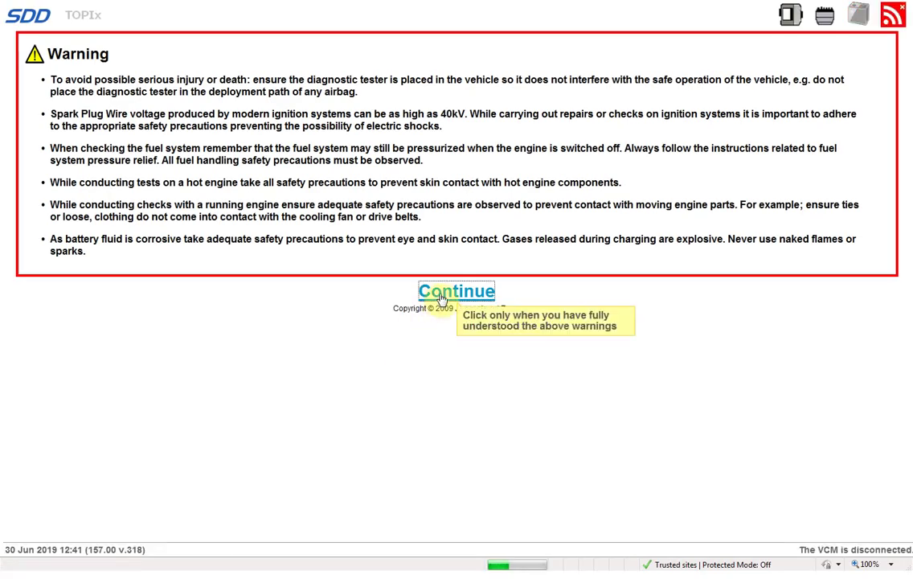
# Close the SDD browser, login document, SDD folder and application launcher, and clear the SDD folder and SDD Patch archive from the desktop
pyautogui.press('super')
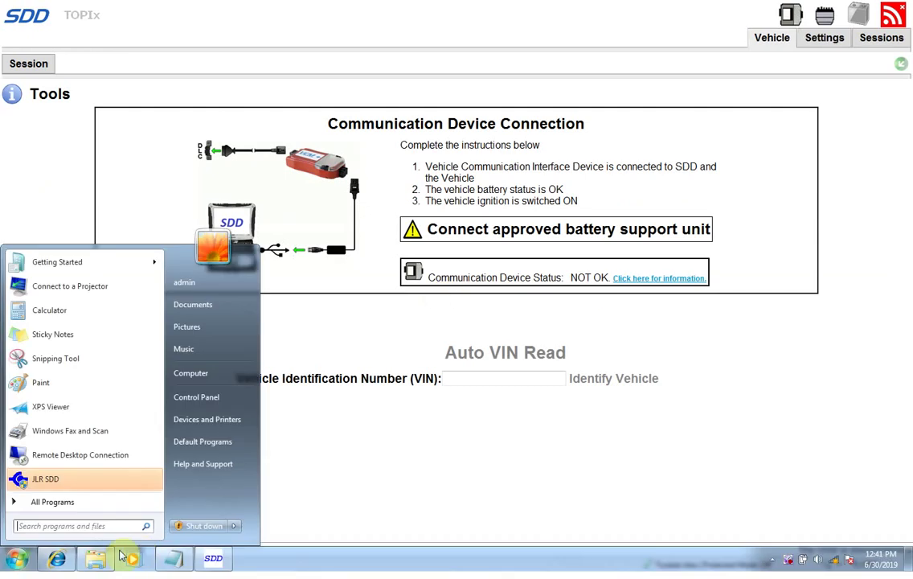
pyautogui.rightClick(64, 564)
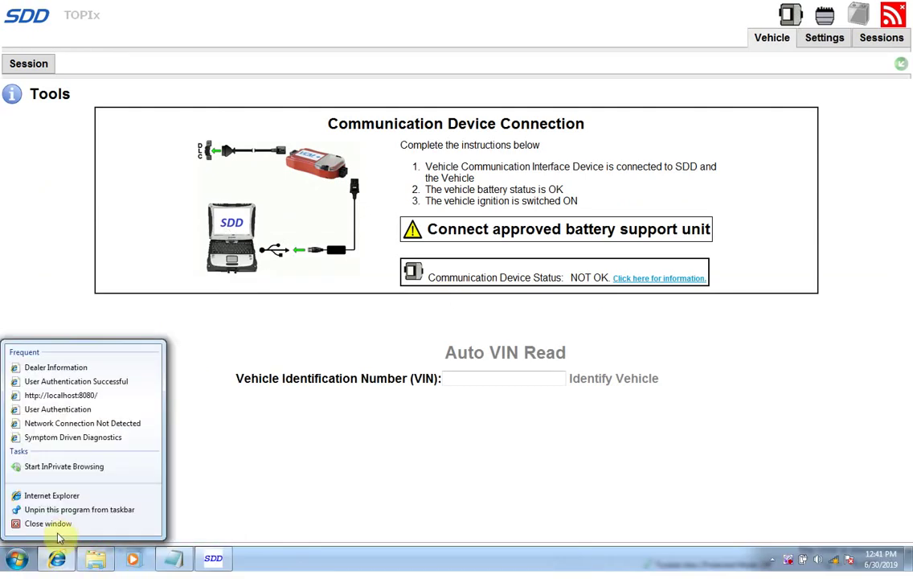
pyautogui.click(52, 524)
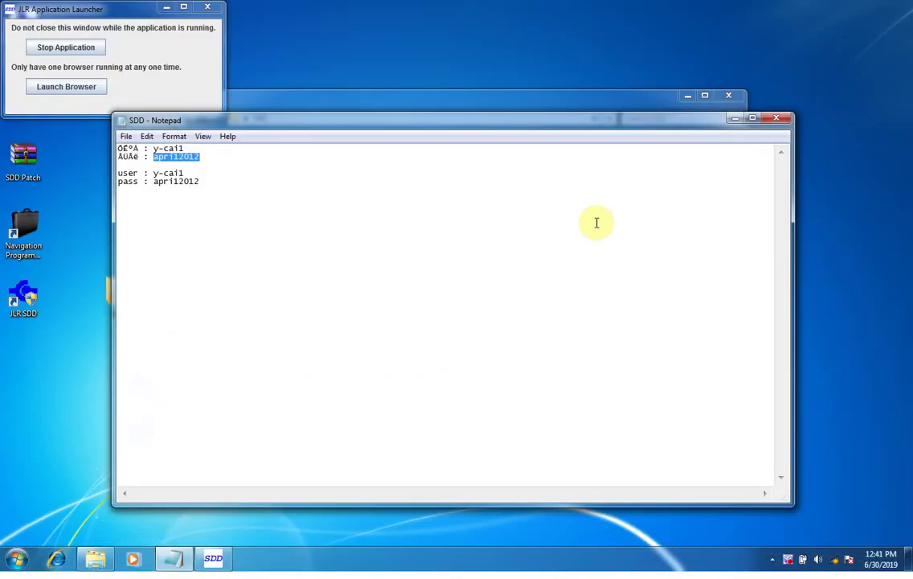
pyautogui.click(775, 119)
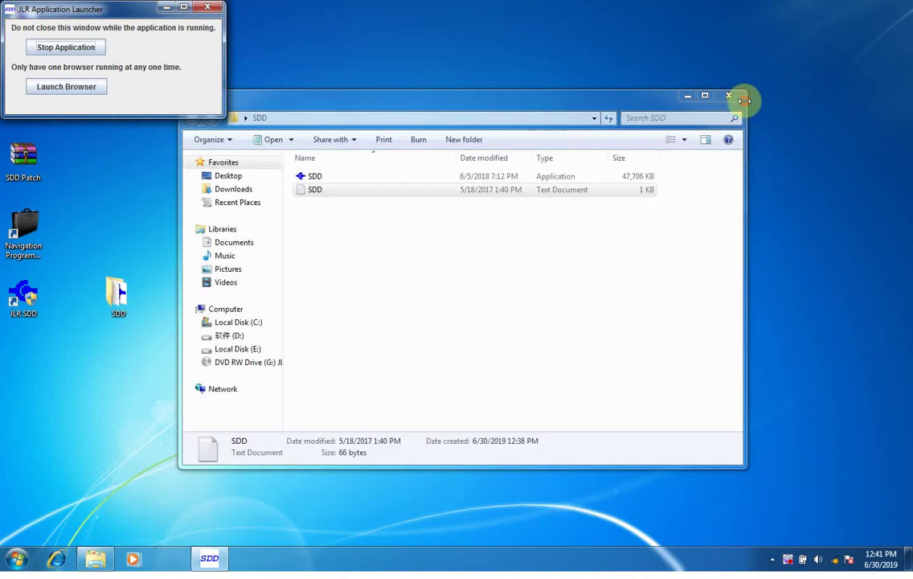
pyautogui.click(729, 96)
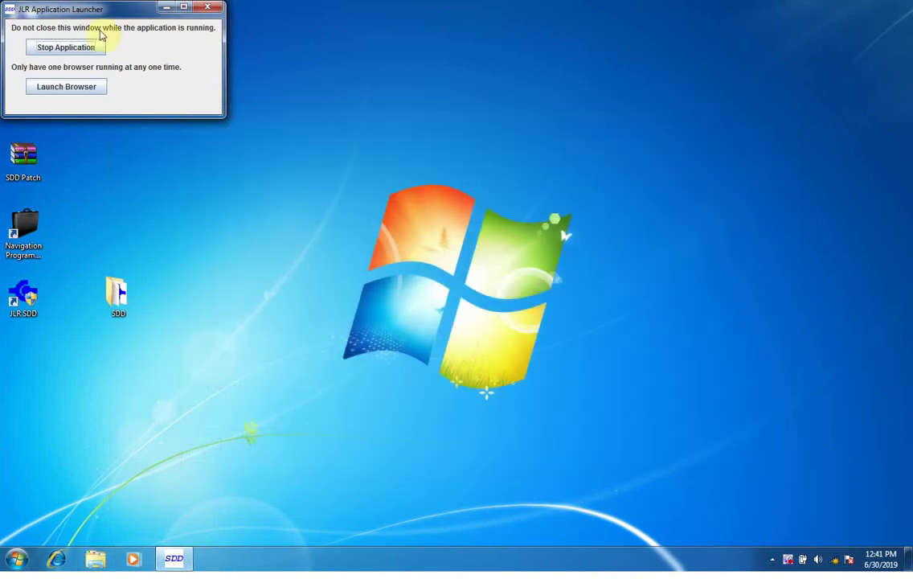
pyautogui.click(208, 8)
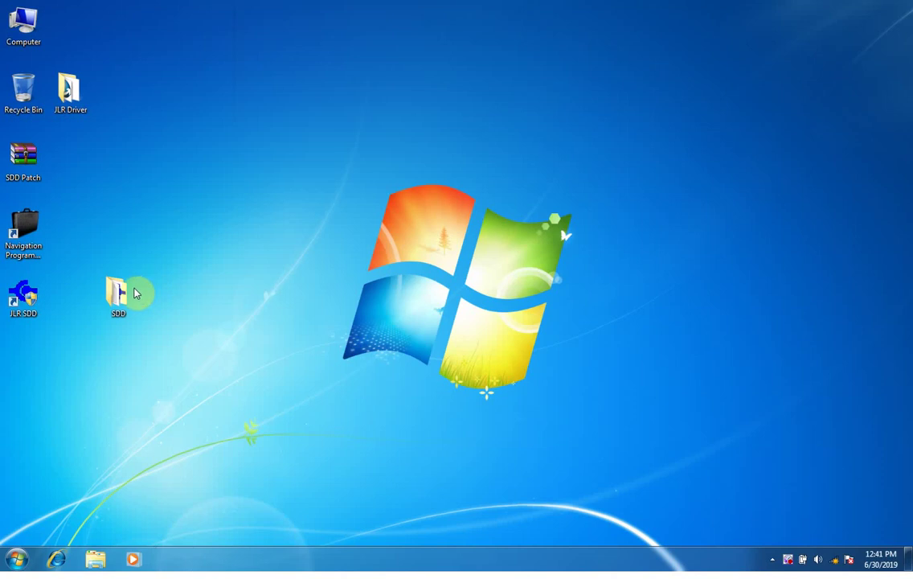
pyautogui.moveTo(117, 291); pyautogui.dragTo(25, 153)
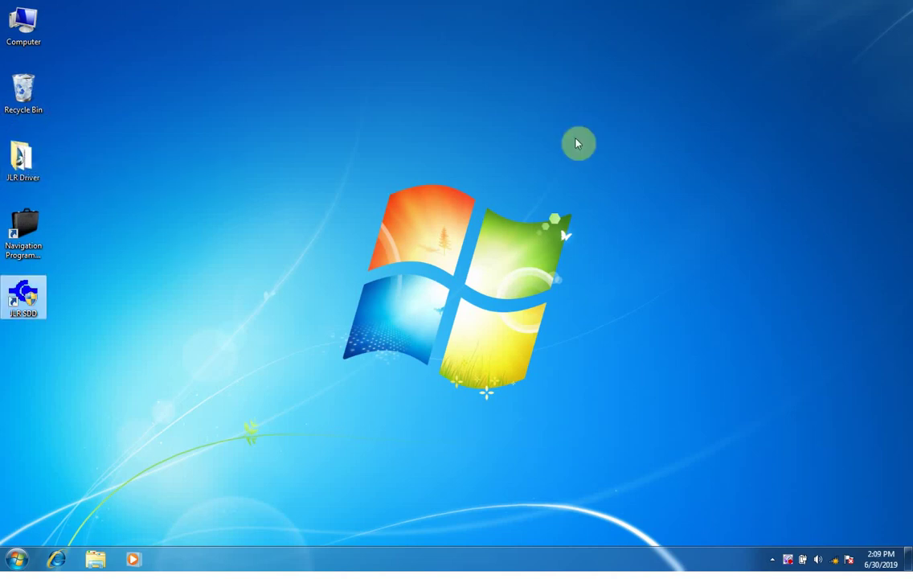
# Open the JLR Driver folder on the desktop to examine the available device drivers, and close it
pyautogui.rightClick(11, 163)
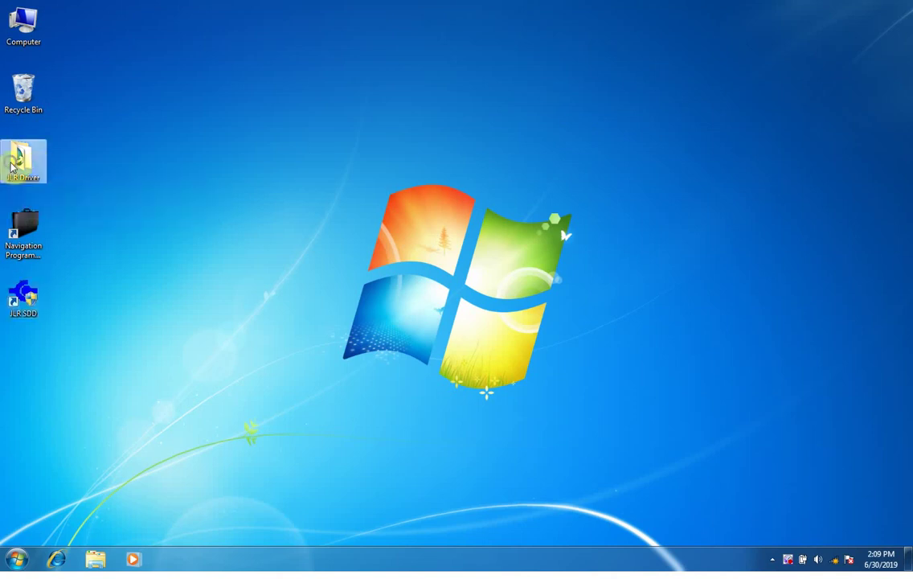
pyautogui.click(39, 170)
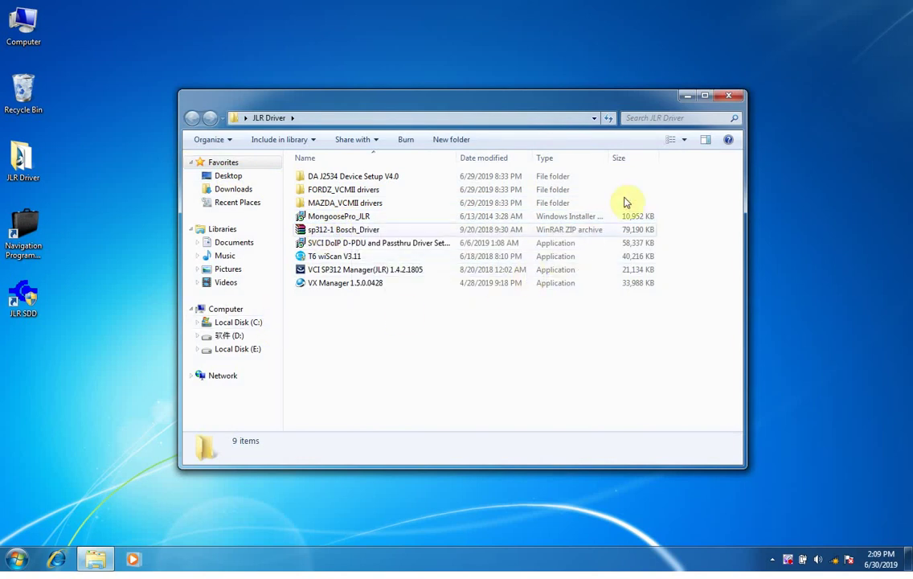
pyautogui.click(729, 95)
# Open the JLR SDD shortcut's file location from its properties and browse to the DrewTech Mongoose folder under JLR, Common, VCI Device Drivers
pyautogui.rightClick(33, 300)
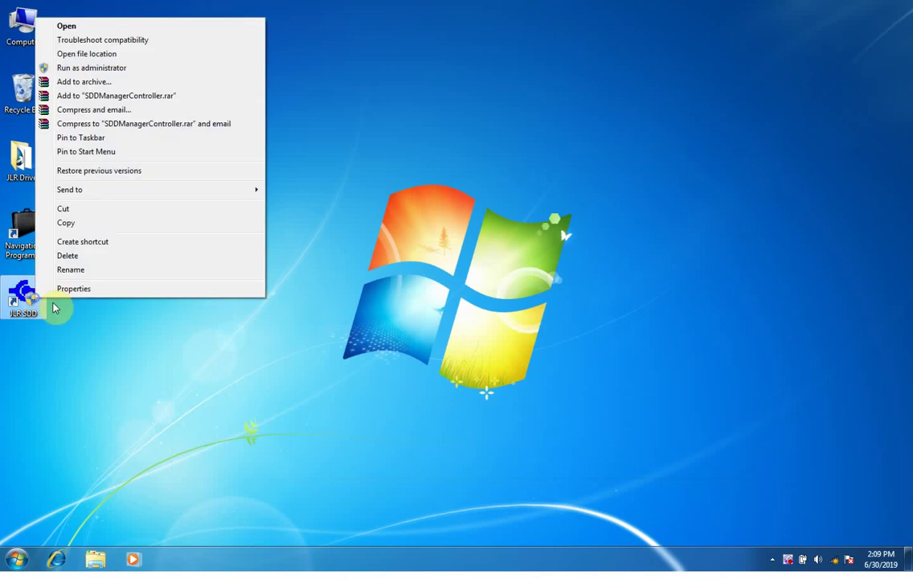
pyautogui.click(85, 288)
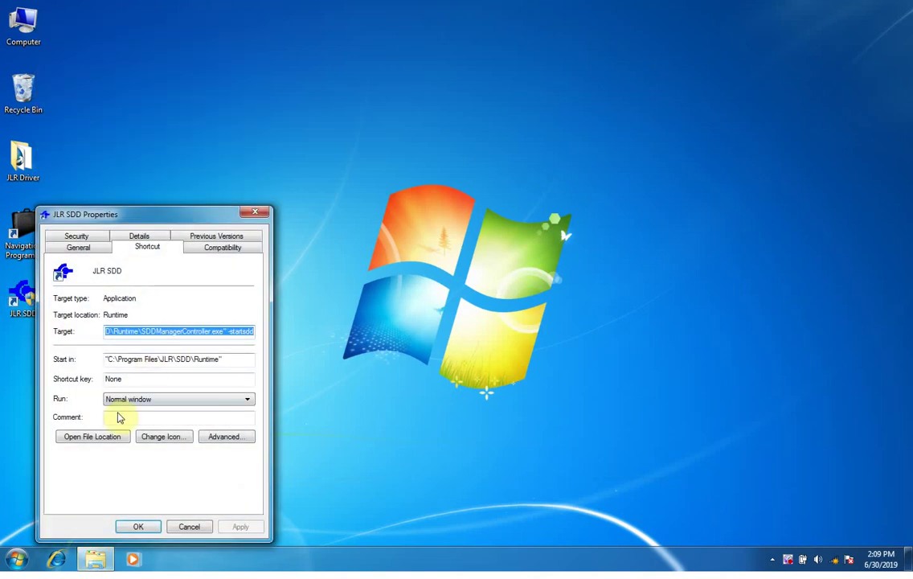
pyautogui.click(96, 436)
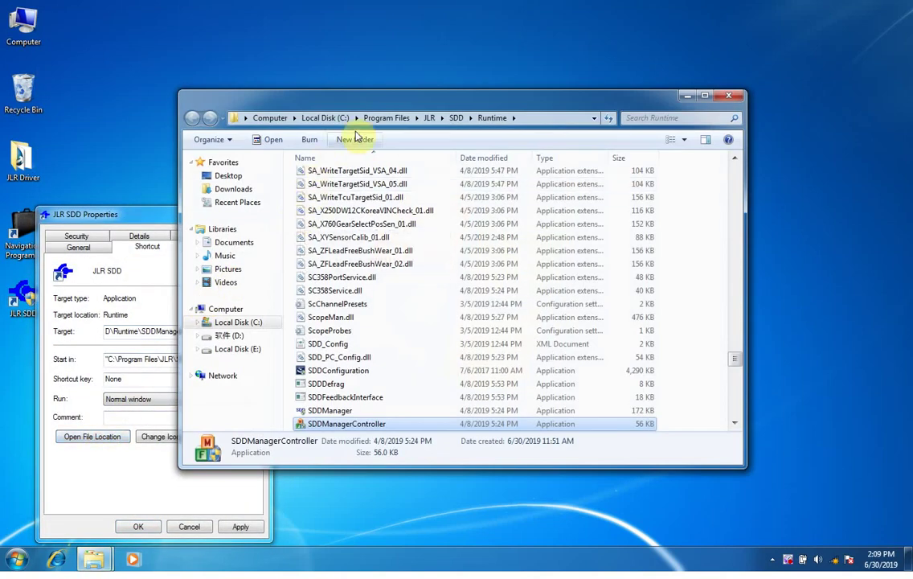
pyautogui.click(428, 118)
pyautogui.doubleClick(326, 177)
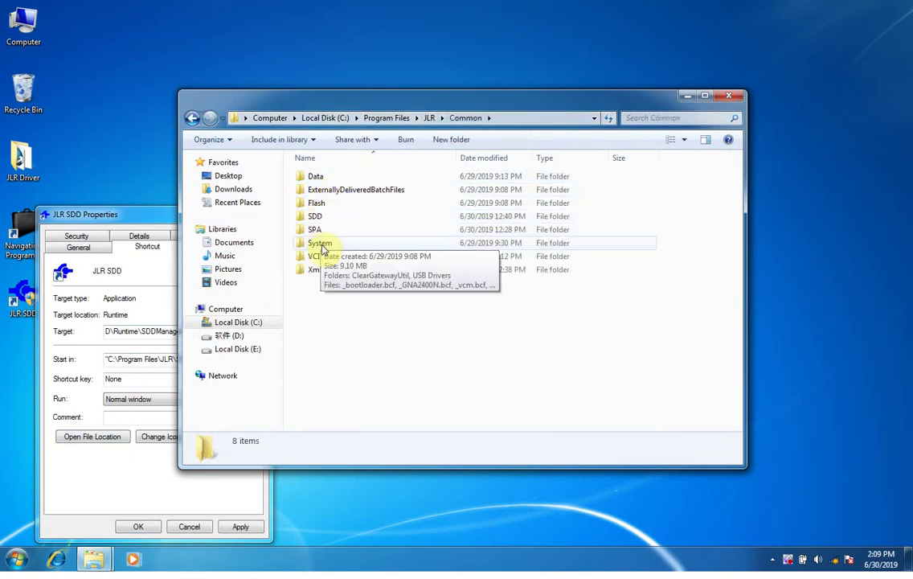
pyautogui.doubleClick(326, 257)
pyautogui.click(316, 203)
pyautogui.doubleClick(326, 191)
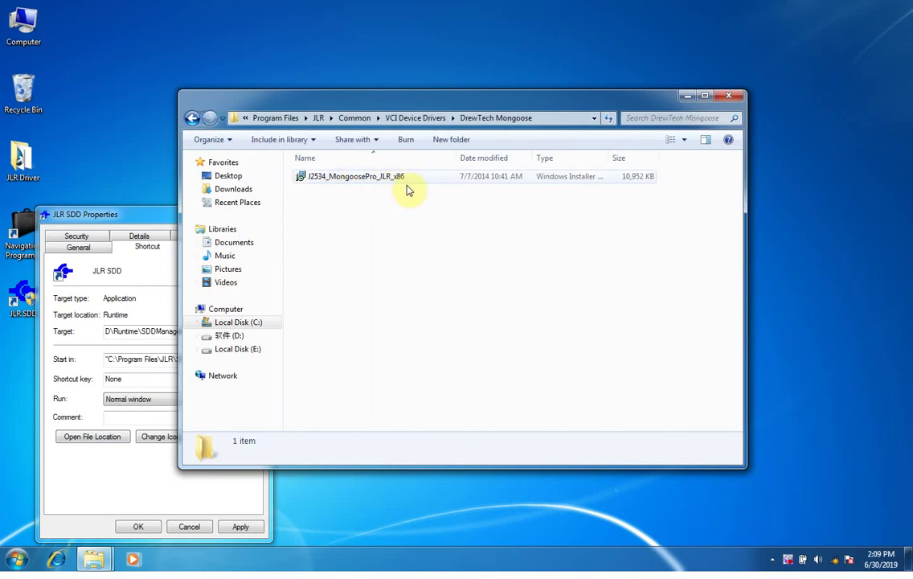
# Install the J2534_MongoosePro_JLR_x86 driver, accepting the license and default destination folder, approving the Drew Technologies device software, and finish setup
pyautogui.rightClick(352, 181)
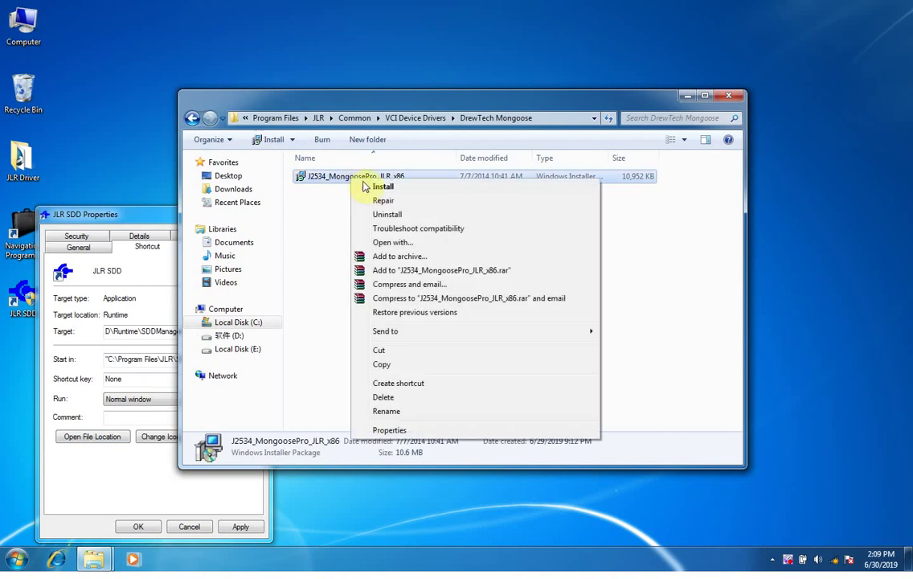
pyautogui.click(378, 186)
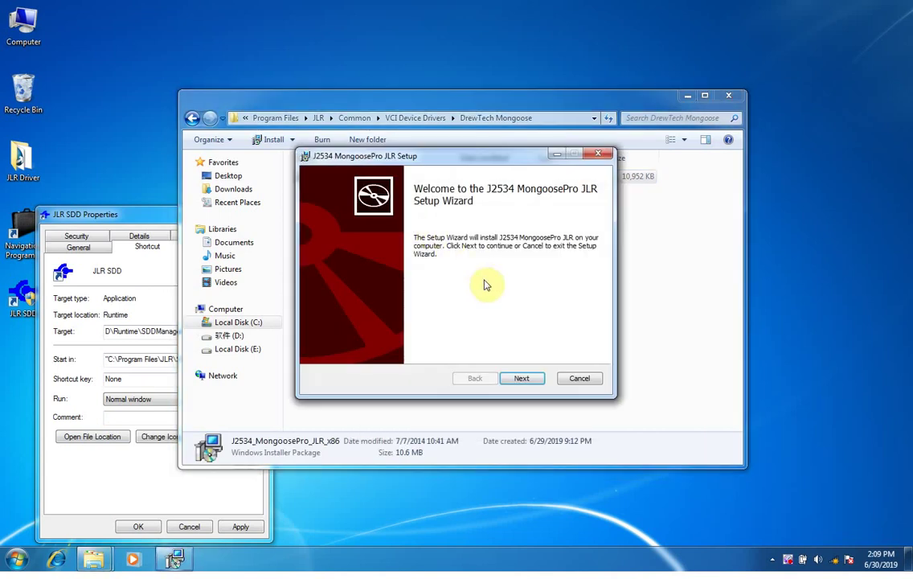
pyautogui.click(519, 378)
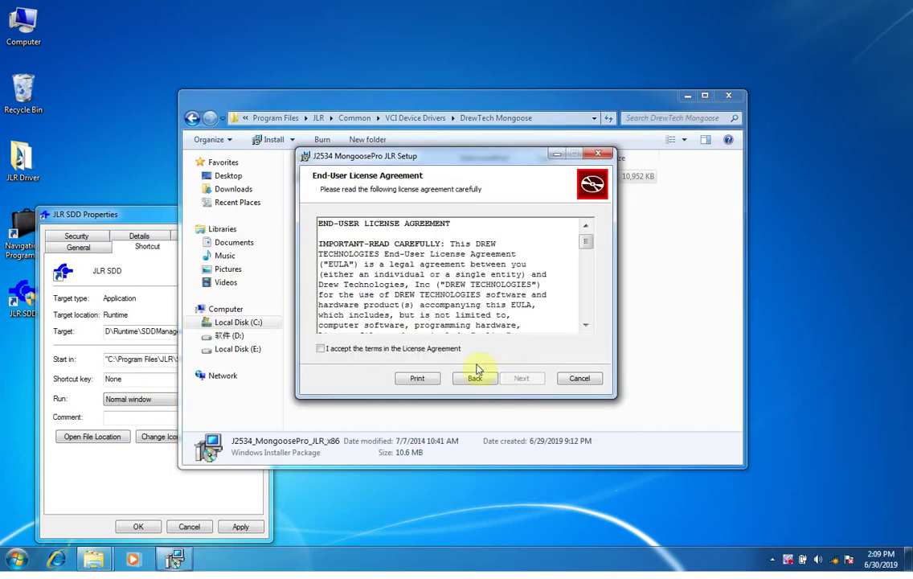
pyautogui.click(522, 378)
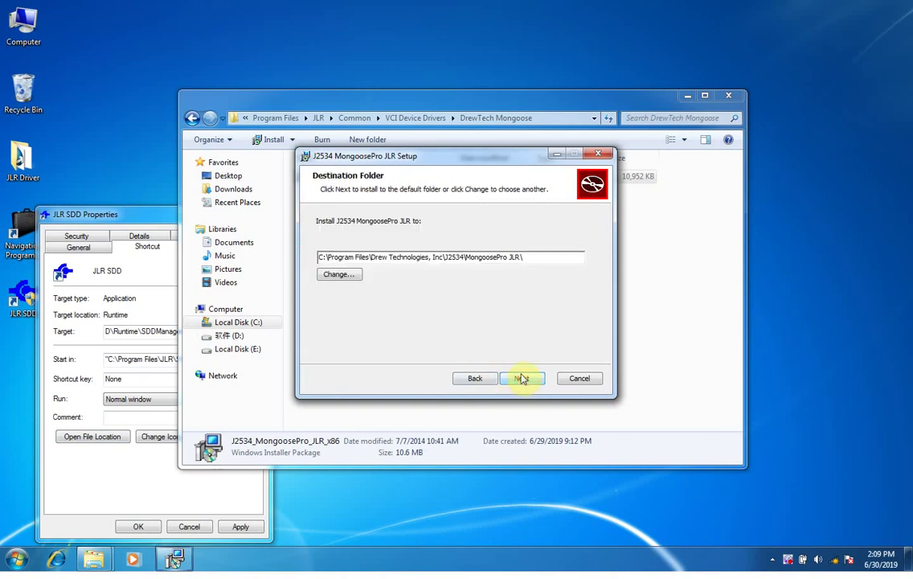
pyautogui.click(522, 380)
pyautogui.click(520, 378)
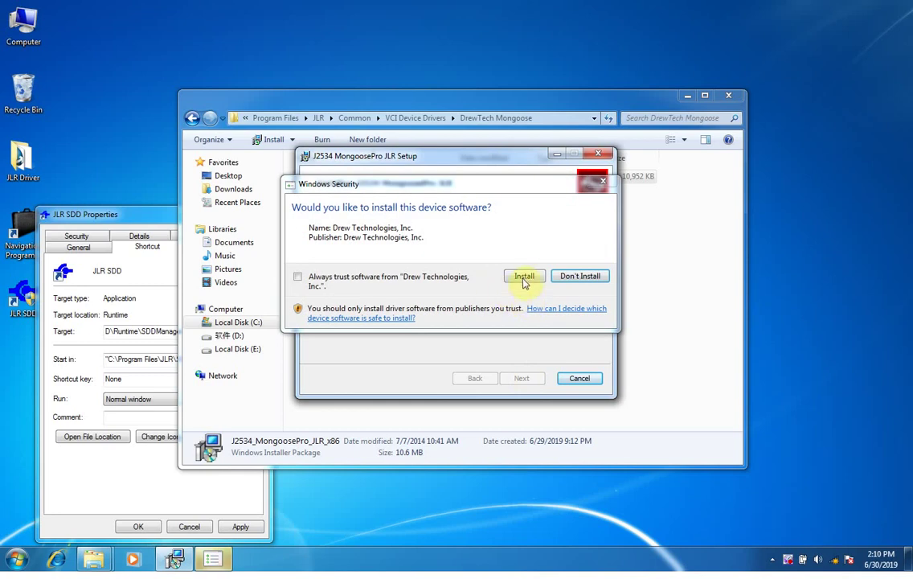
pyautogui.click(523, 278)
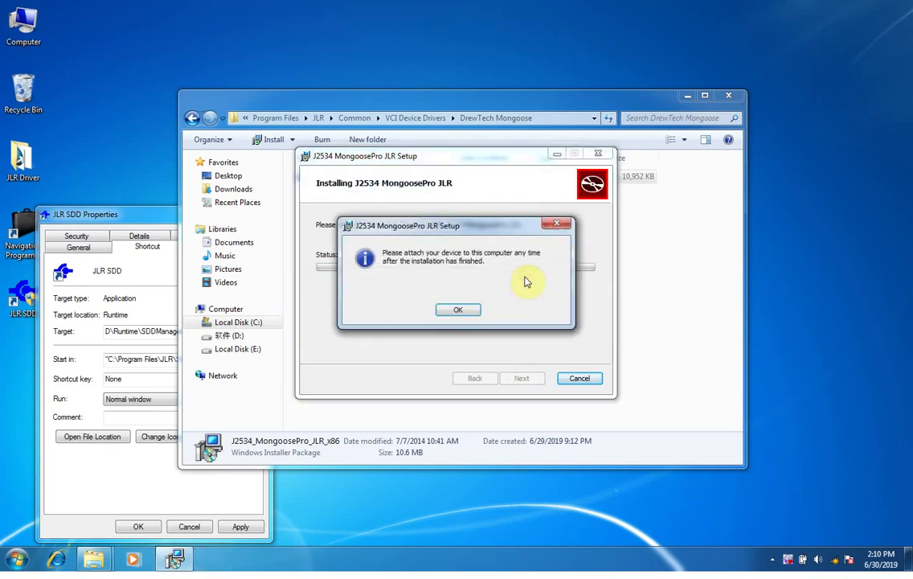
pyautogui.click(457, 309)
pyautogui.click(521, 379)
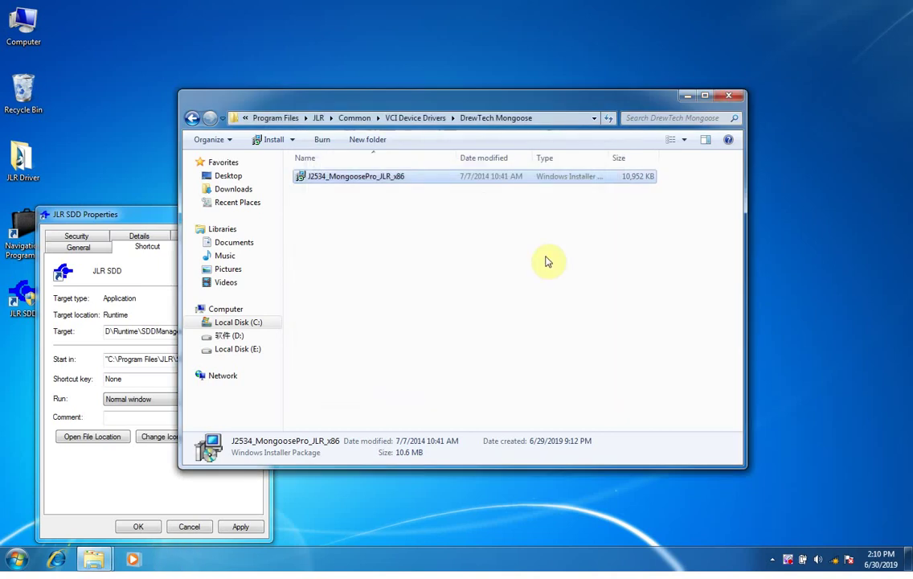
# Close the DrewTech Mongoose folder and JLR SDD properties, then view the device driver installation status and dismiss it
pyautogui.click(723, 96)
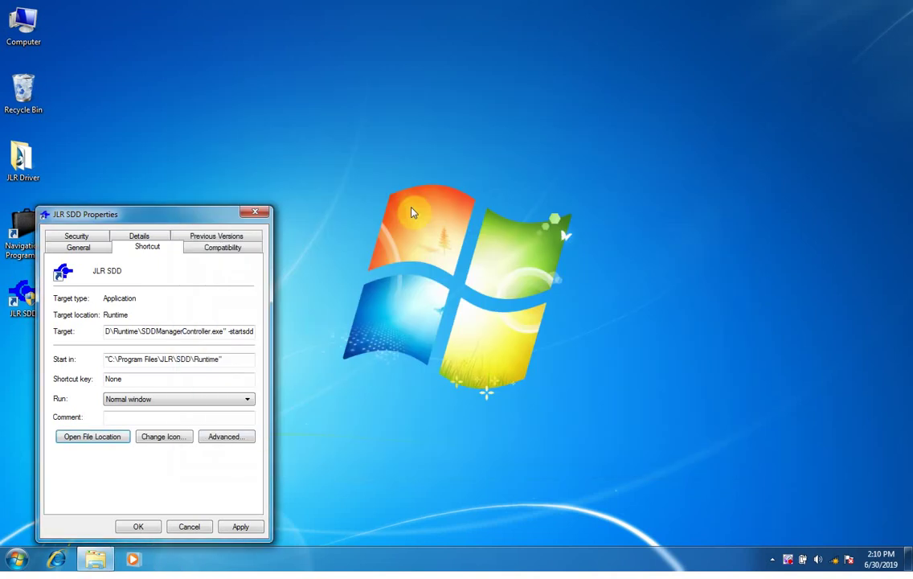
pyautogui.click(257, 212)
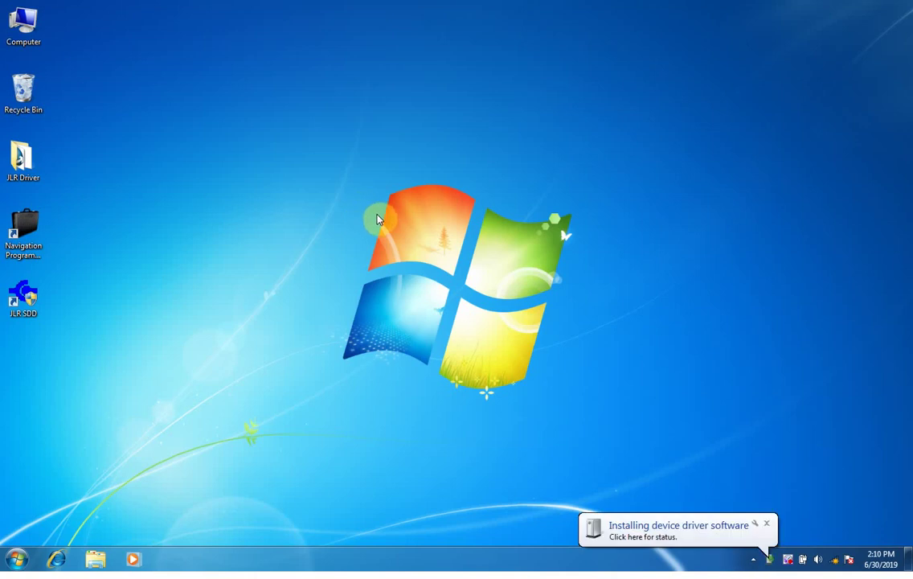
pyautogui.click(652, 537)
pyautogui.click(590, 295)
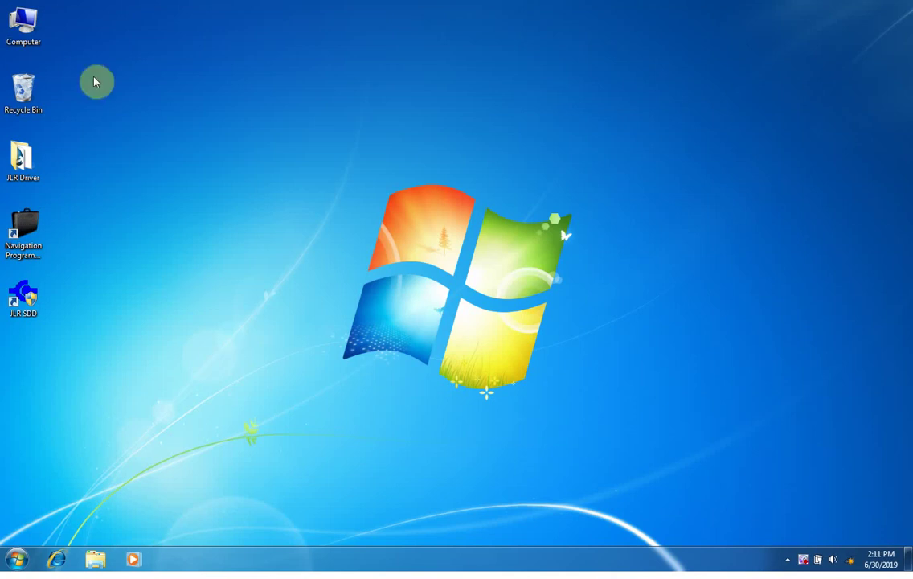
# Check Device Manager in Computer Management for the MongoosePro JLR J2534 Interface under Vehicle PassThru Interfaces, and close it
pyautogui.rightClick(37, 32)
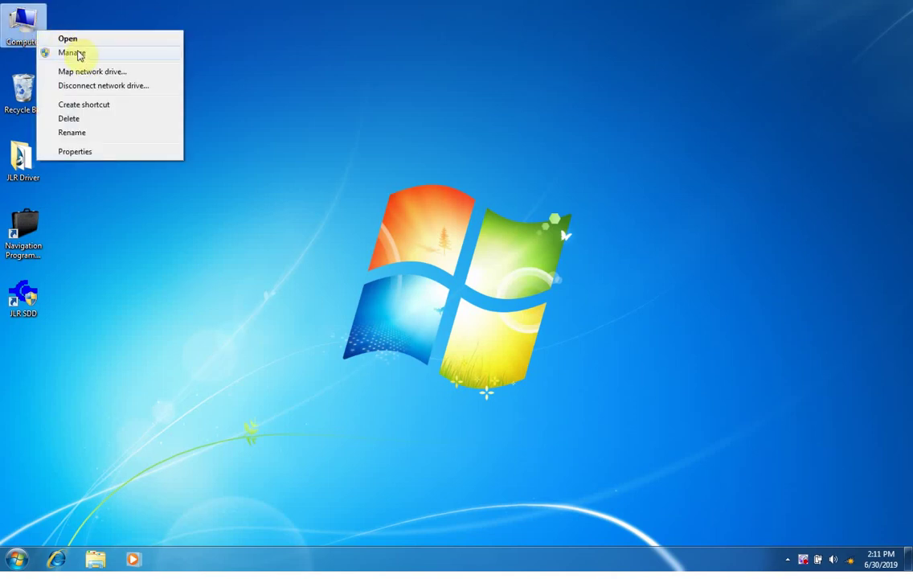
pyautogui.click(80, 54)
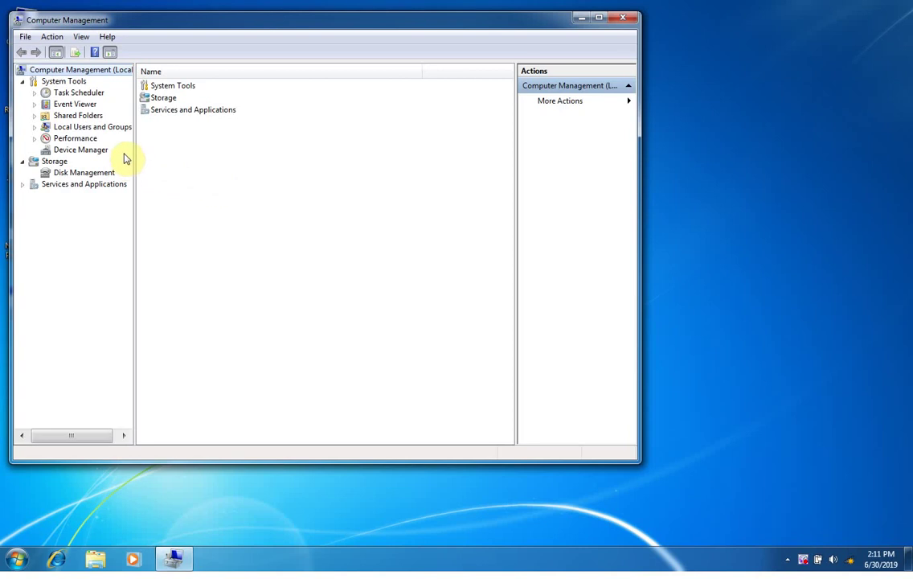
pyautogui.click(95, 151)
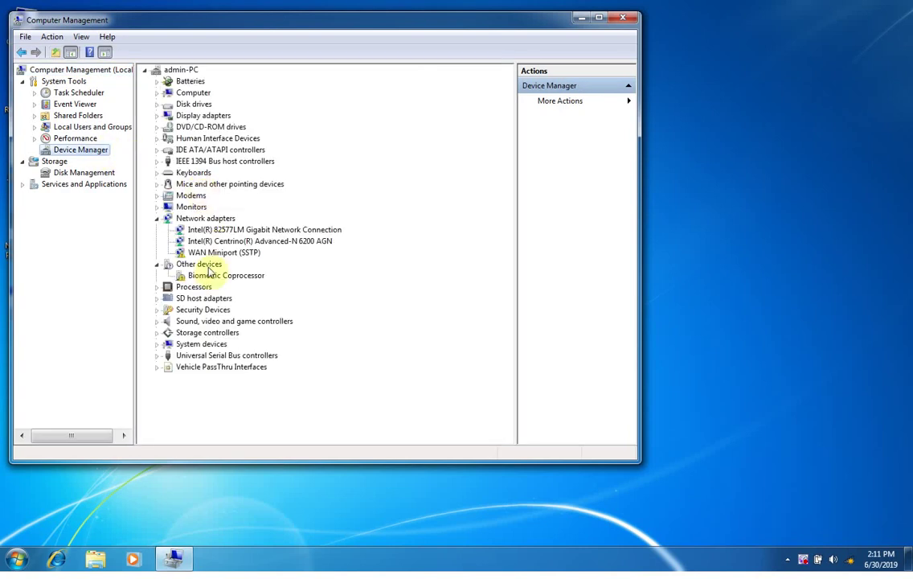
pyautogui.click(172, 368)
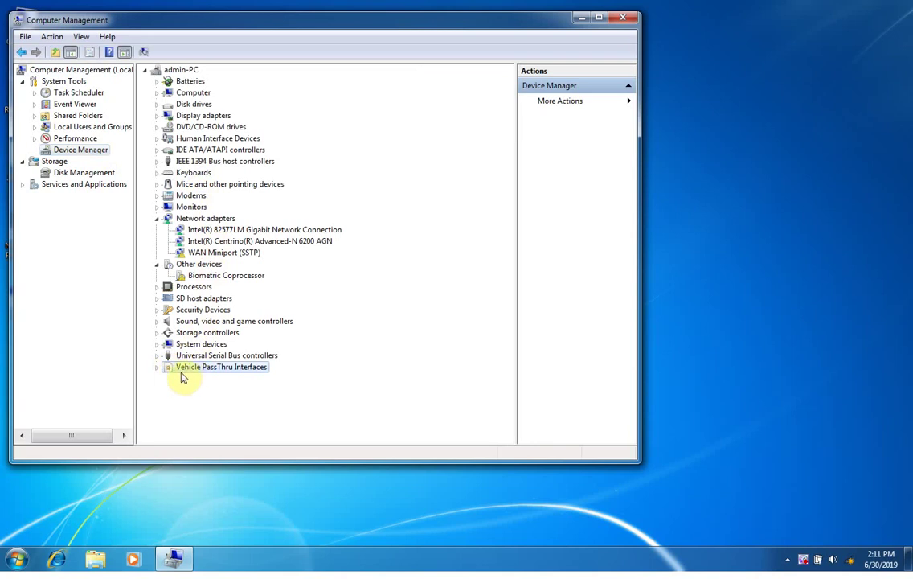
pyautogui.click(157, 368)
pyautogui.click(242, 378)
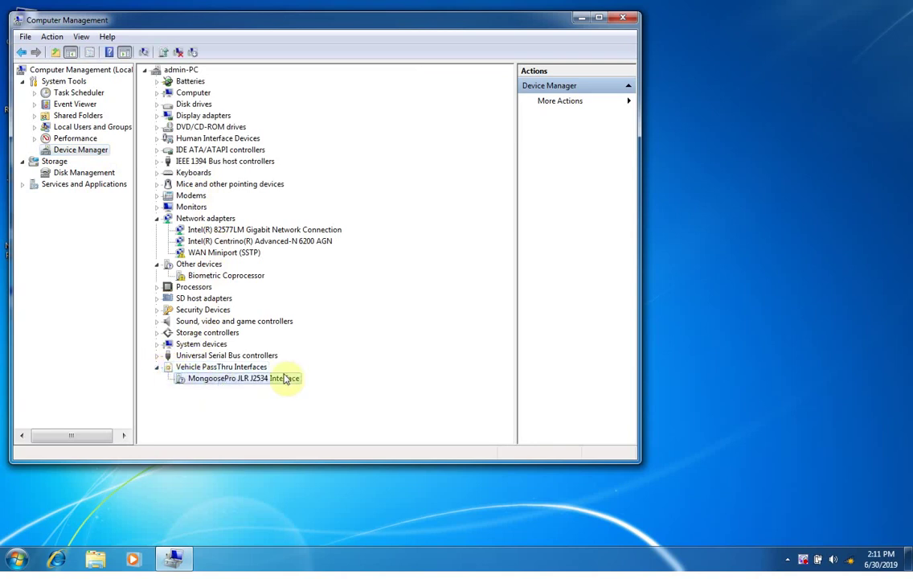
pyautogui.click(623, 17)
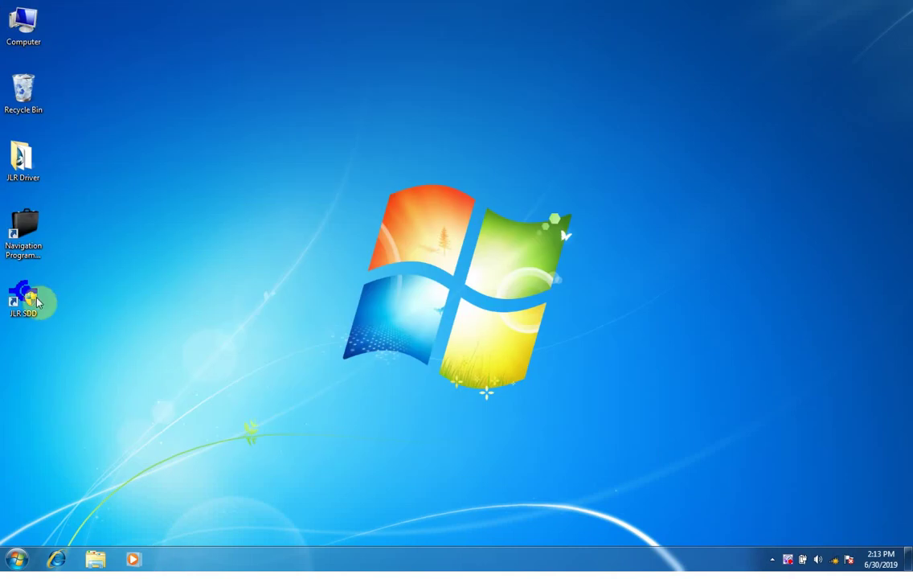
# Launch JLR SDD from the desktop, continue past the safety warning and run Auto VIN Read
pyautogui.rightClick(38, 302)
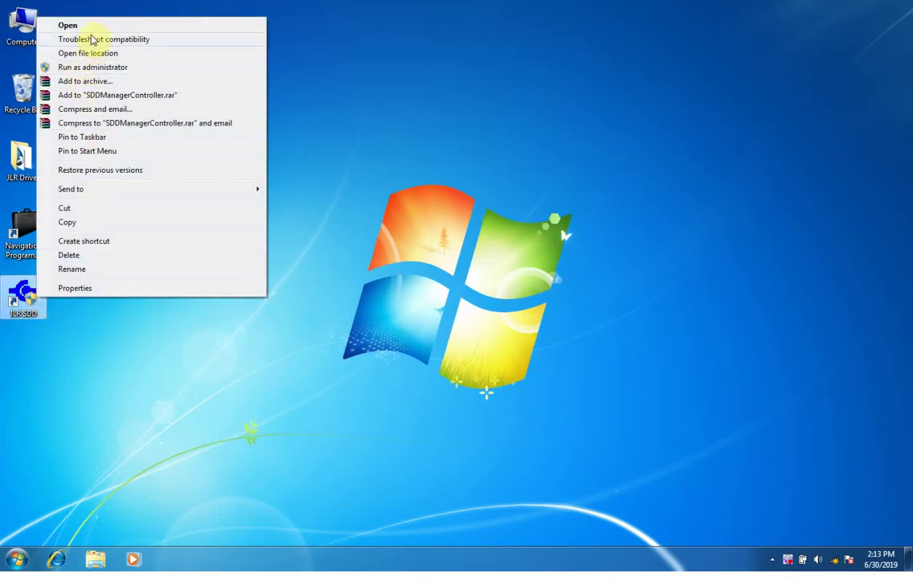
pyautogui.click(94, 26)
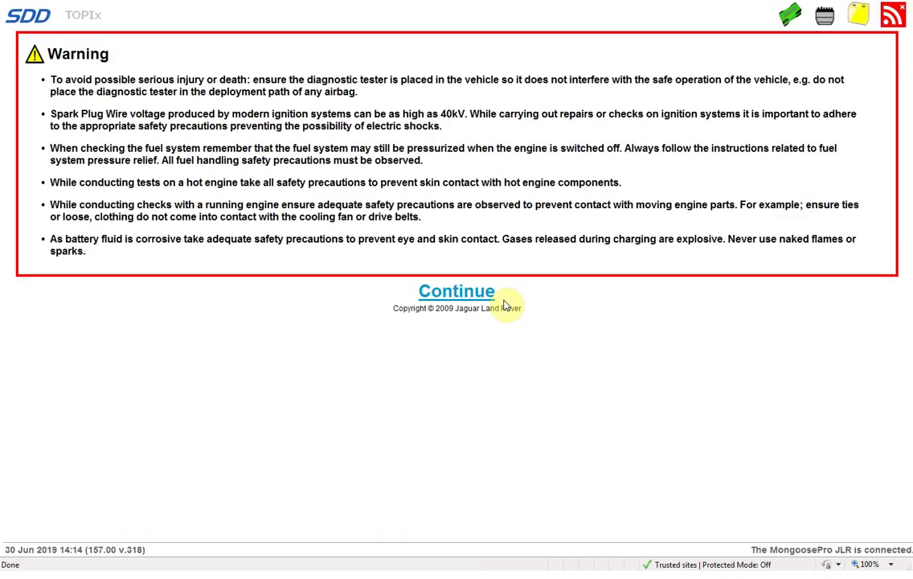
pyautogui.click(455, 300)
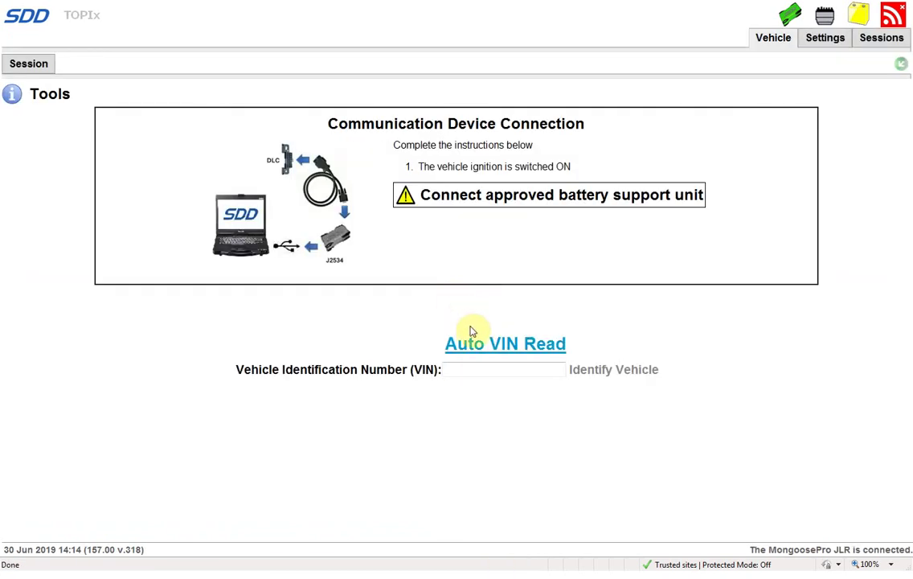
pyautogui.click(480, 345)
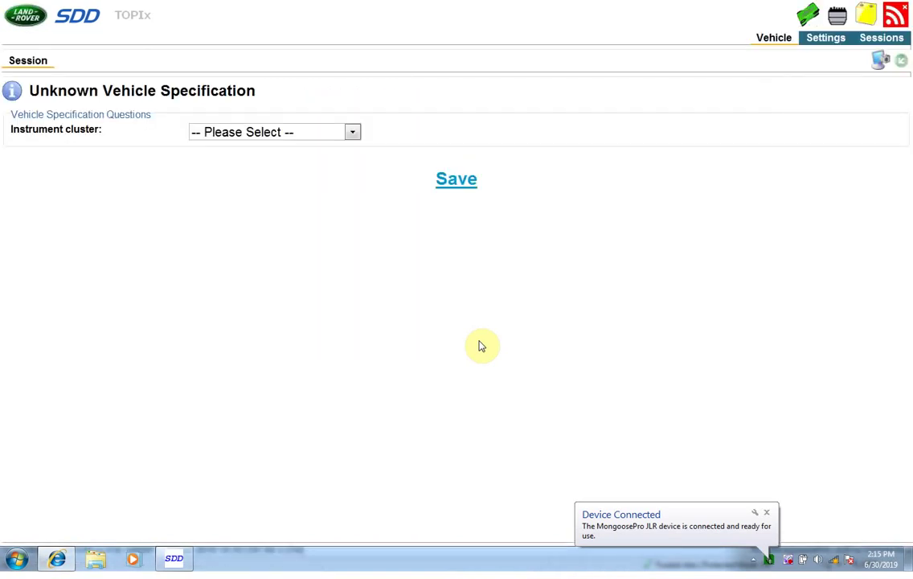
# Choose an instrument cluster option for the unknown vehicle specification and save it
pyautogui.click(351, 135)
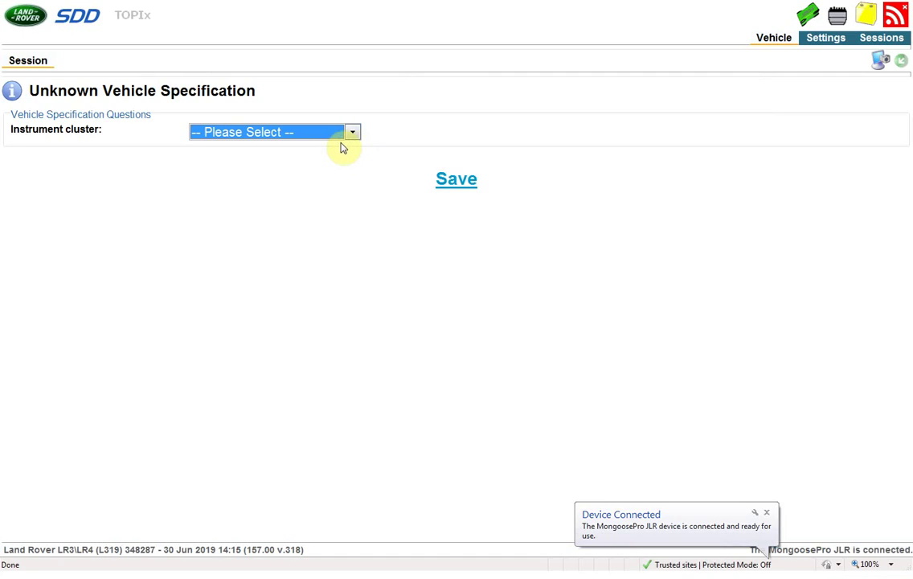
pyautogui.click(352, 134)
pyautogui.click(305, 163)
pyautogui.click(445, 180)
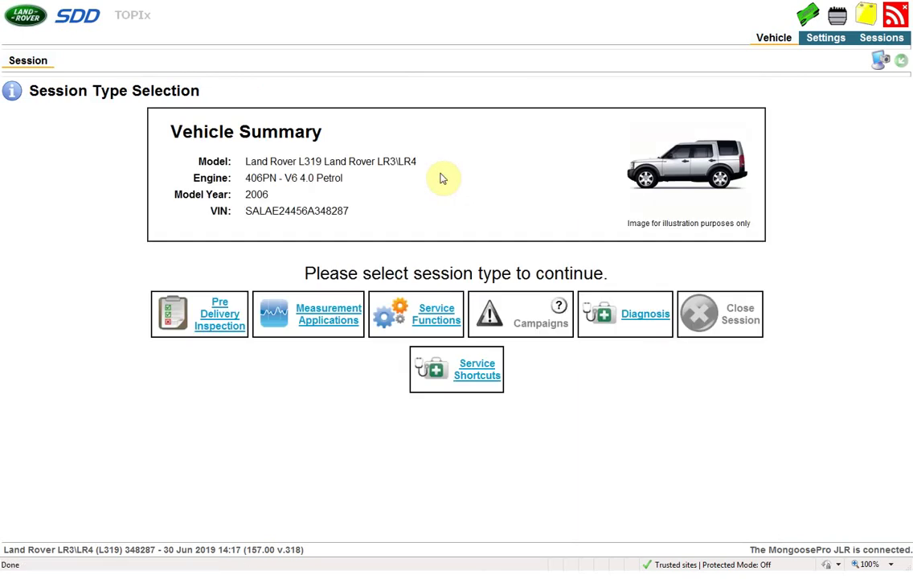
# Start a Diagnosis session, select the Powertrain, Engine system, Starting system symptom and continue
pyautogui.click(581, 315)
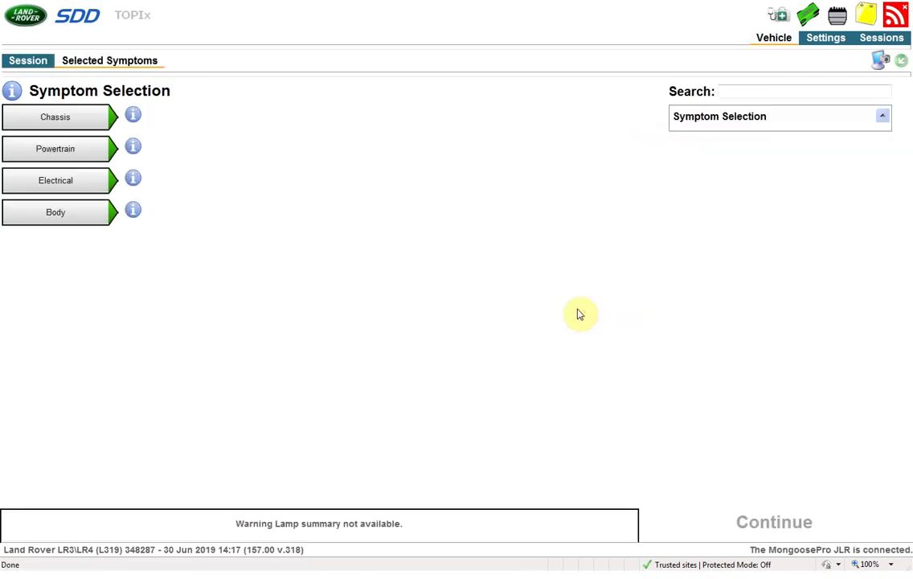
pyautogui.click(84, 153)
pyautogui.click(171, 149)
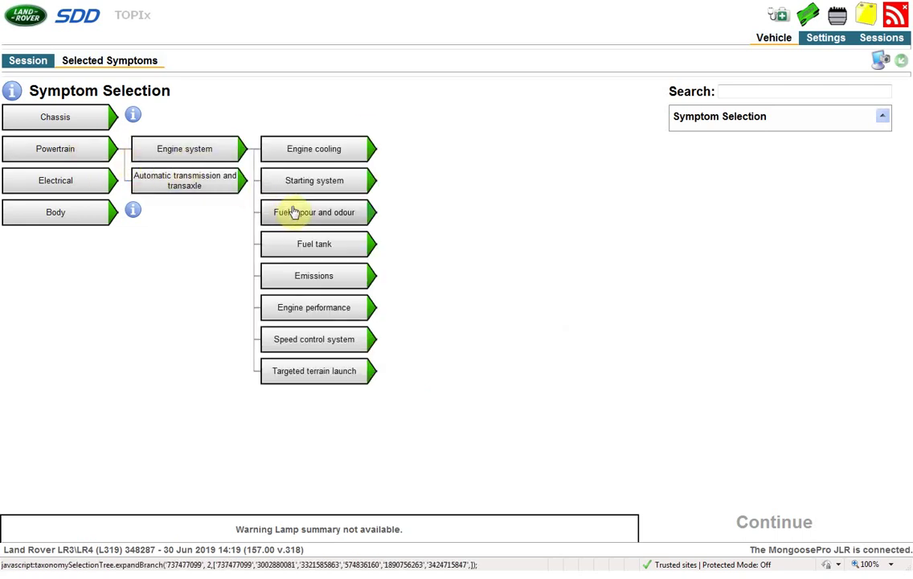
pyautogui.click(282, 179)
pyautogui.click(750, 522)
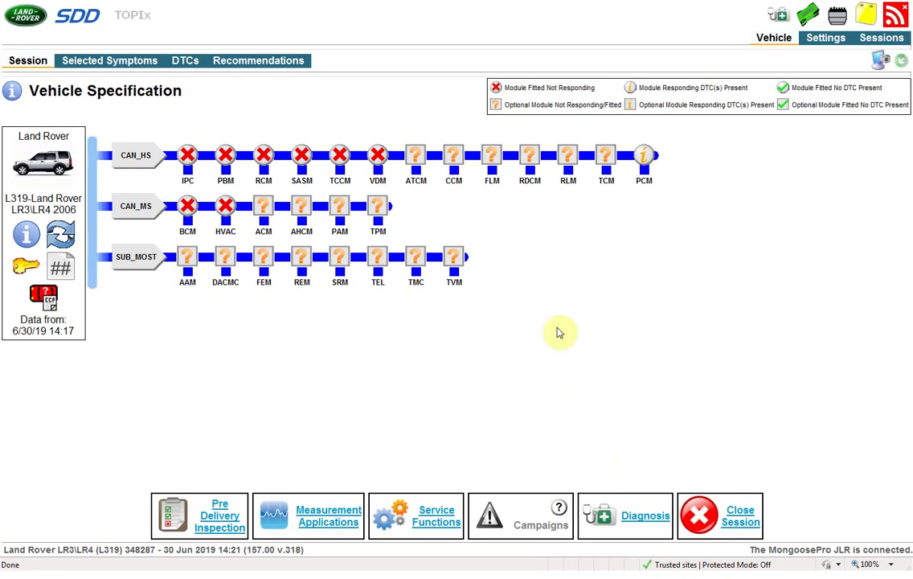
# Open the DTCs for the PCM powertrain control module, saving Argentina as the market specification
pyautogui.rightClick(645, 161)
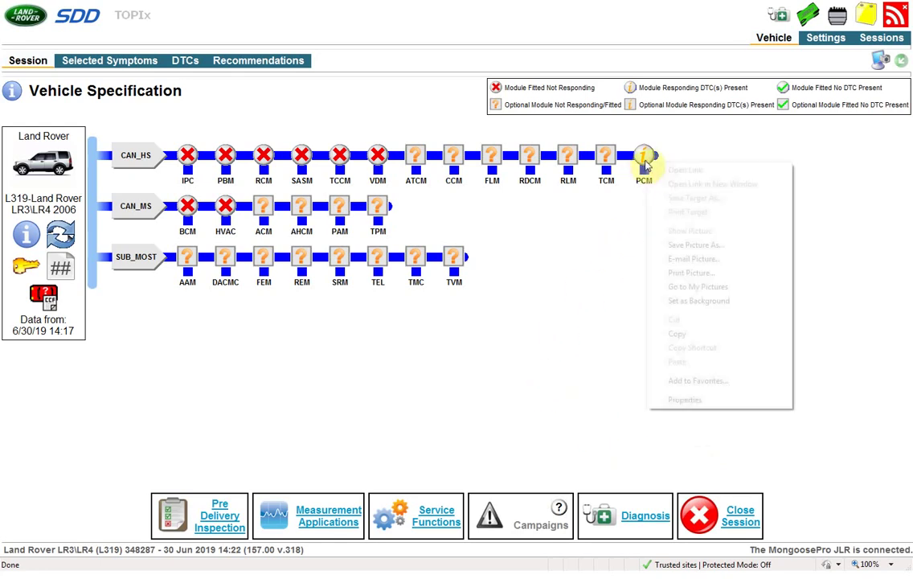
pyautogui.click(645, 164)
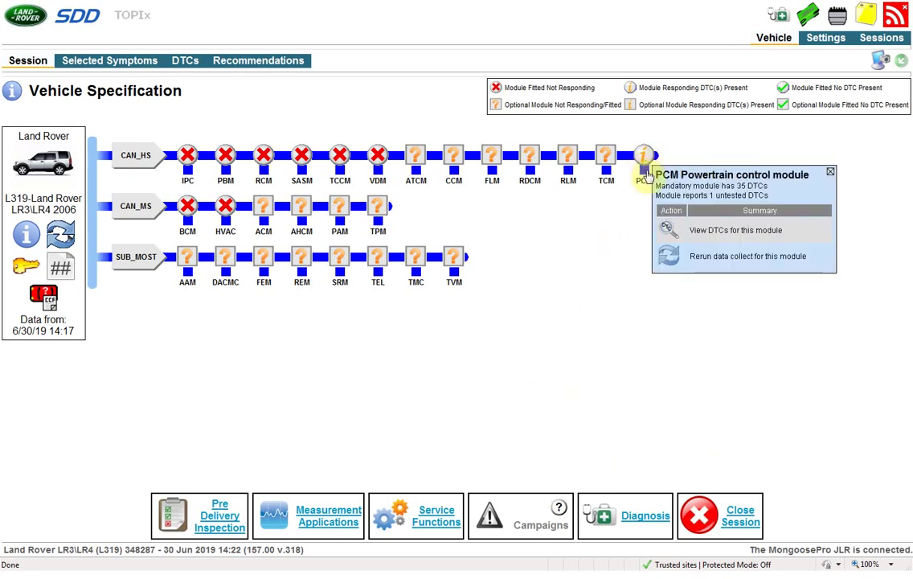
pyautogui.click(671, 233)
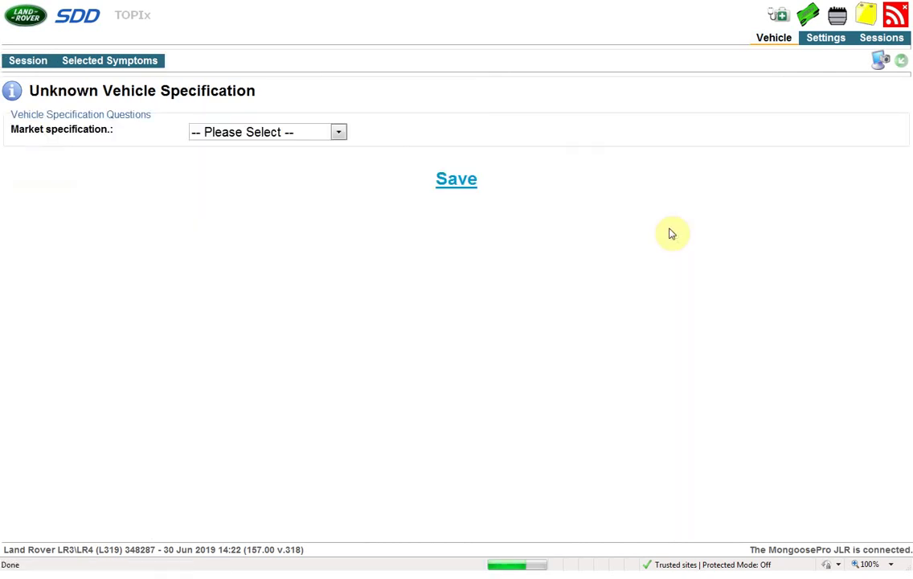
pyautogui.click(338, 132)
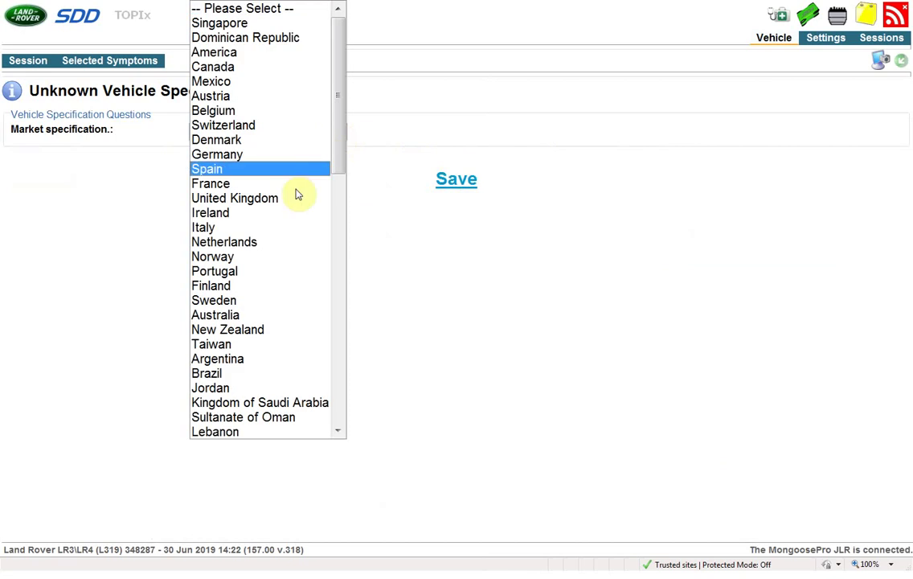
pyautogui.click(235, 358)
pyautogui.click(455, 188)
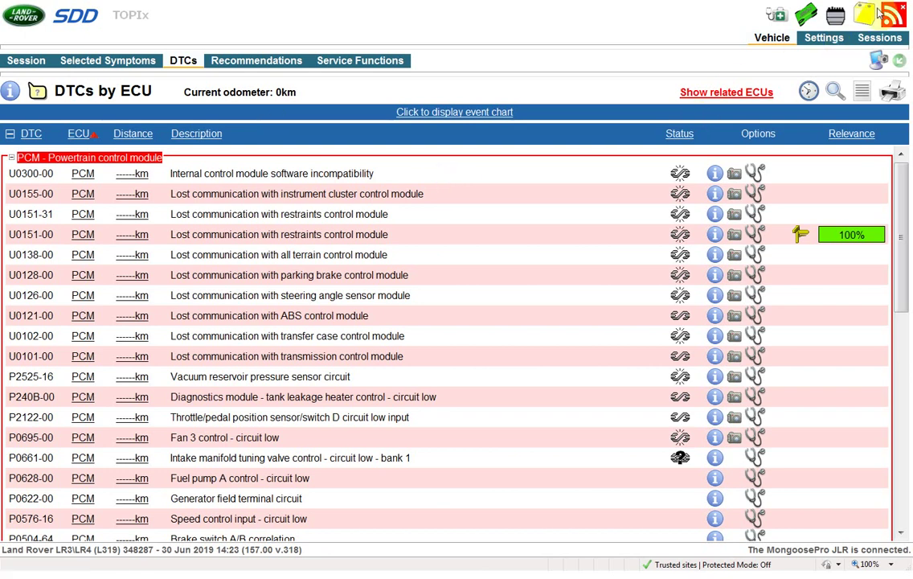
# Close the SDD diagnostic browser and the JLR Application Launcher
pyautogui.click(906, 6)
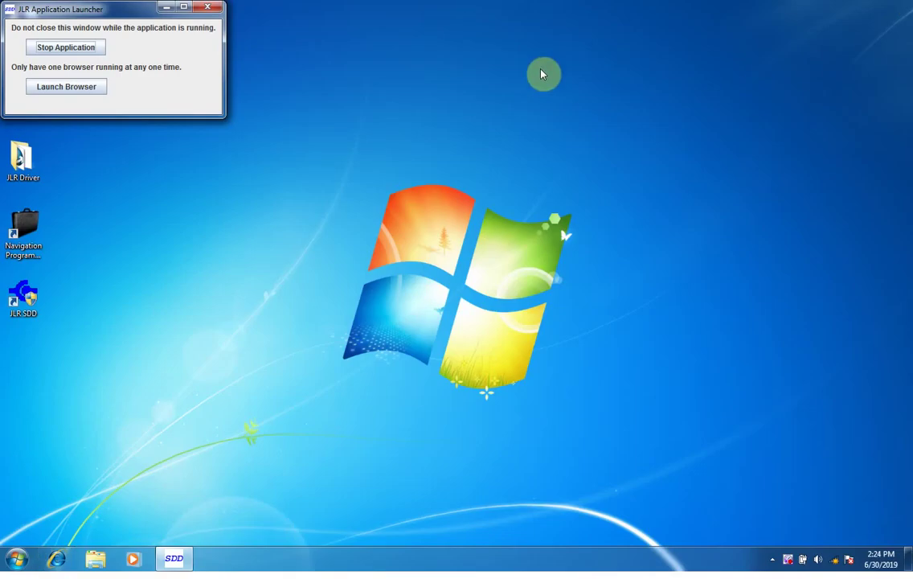
pyautogui.click(215, 10)
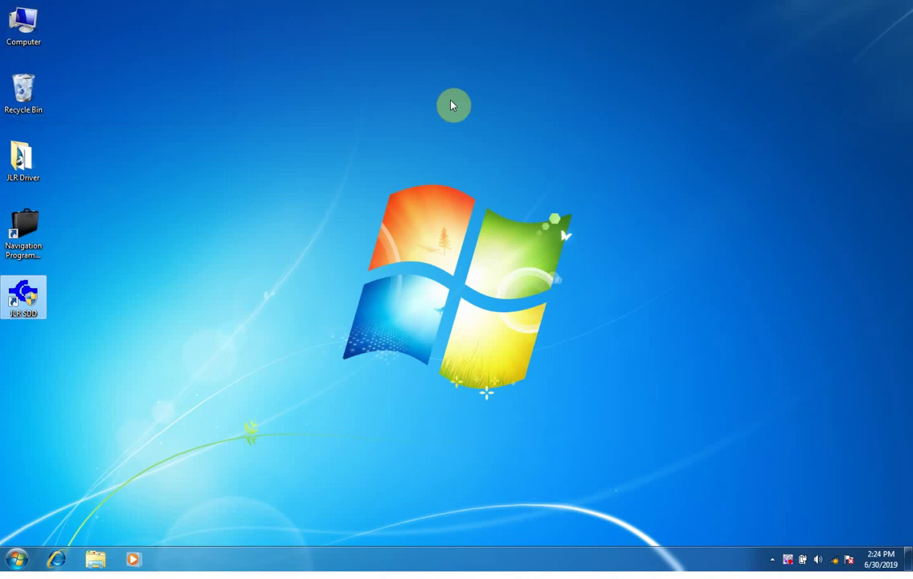